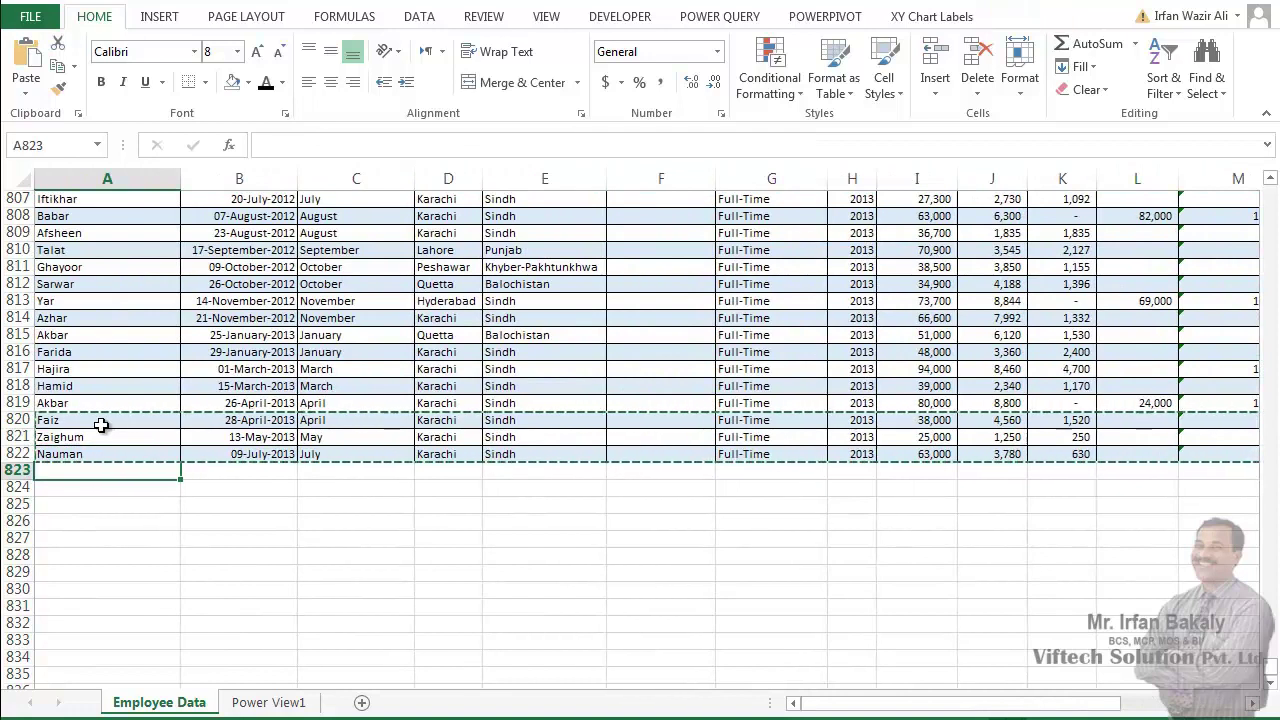
- Paste the copied last three employee rows directly below the Employee Data table, starting at cell A823
key("Return")
key("Up")
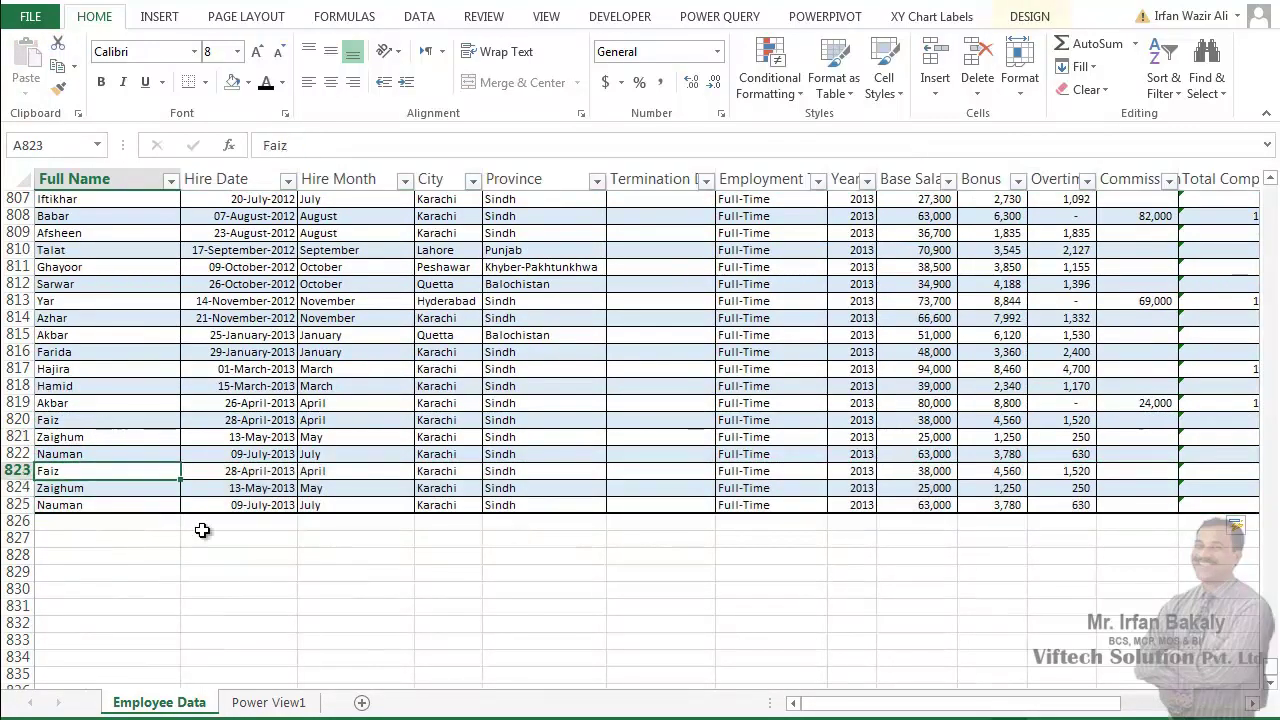
- Refresh the Power View1 sheet so its salary table picks up the rows added to Employee Data
left_click(268, 702)
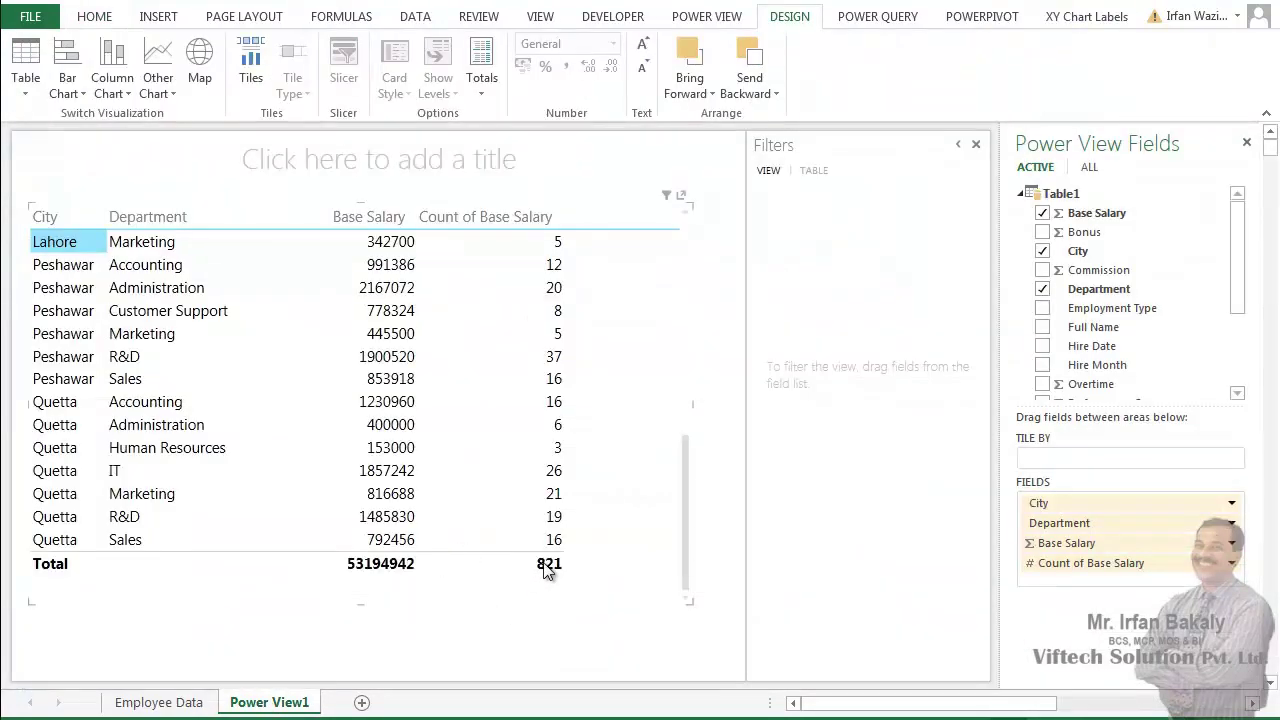
left_click(190, 702)
left_click(268, 702)
right_click(407, 404)
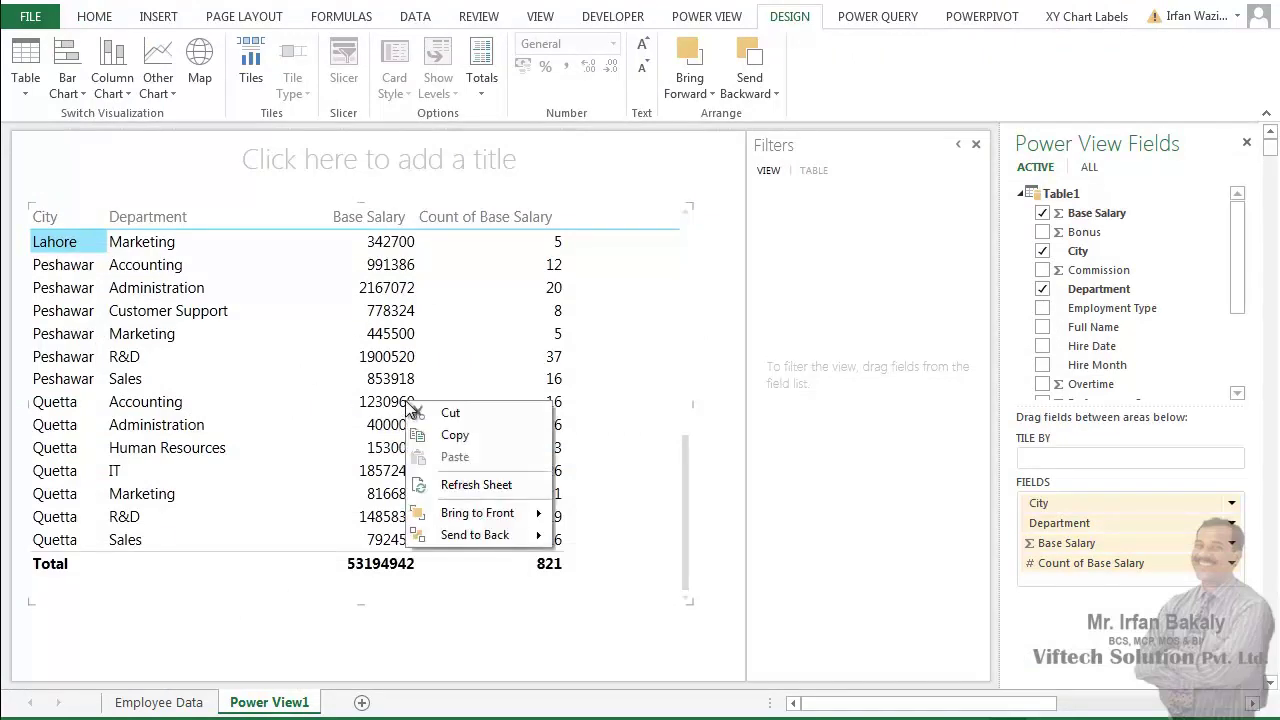
left_click(466, 486)
left_click_drag(683, 371, 690, 595)
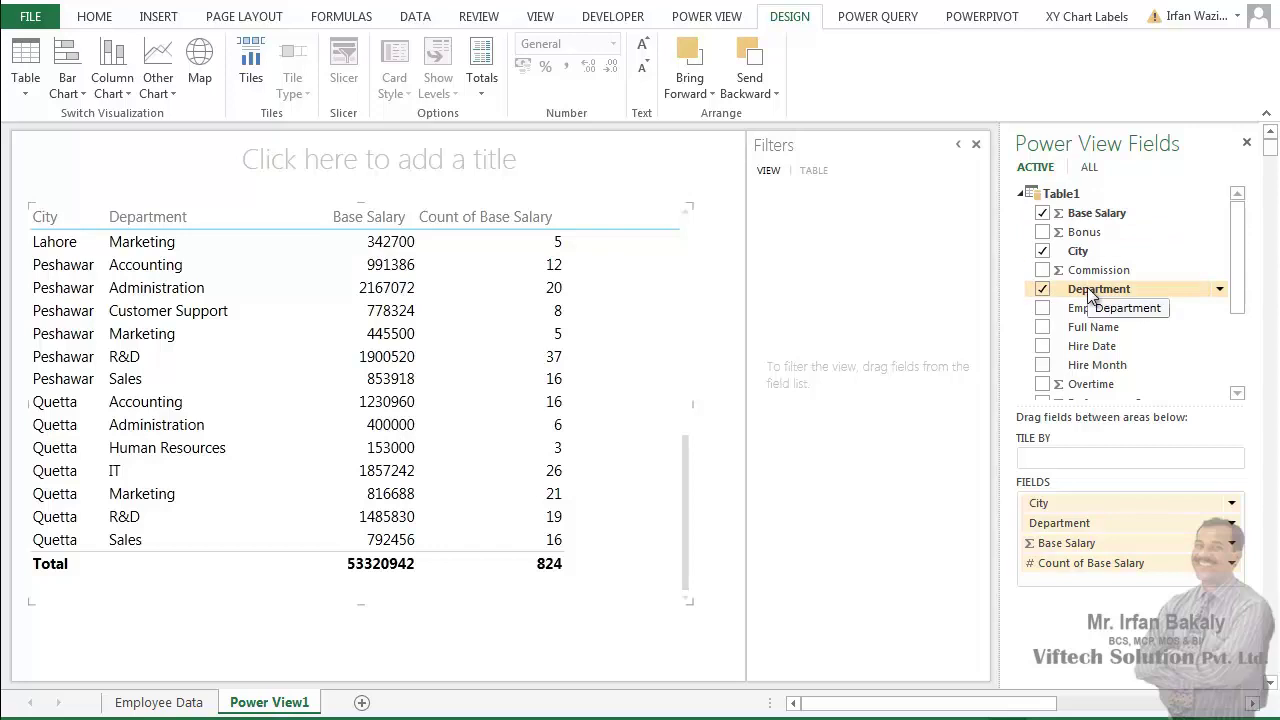
- Enter ABC COMPUTER PAKISTAN as the title of the Power View report
left_click(409, 162)
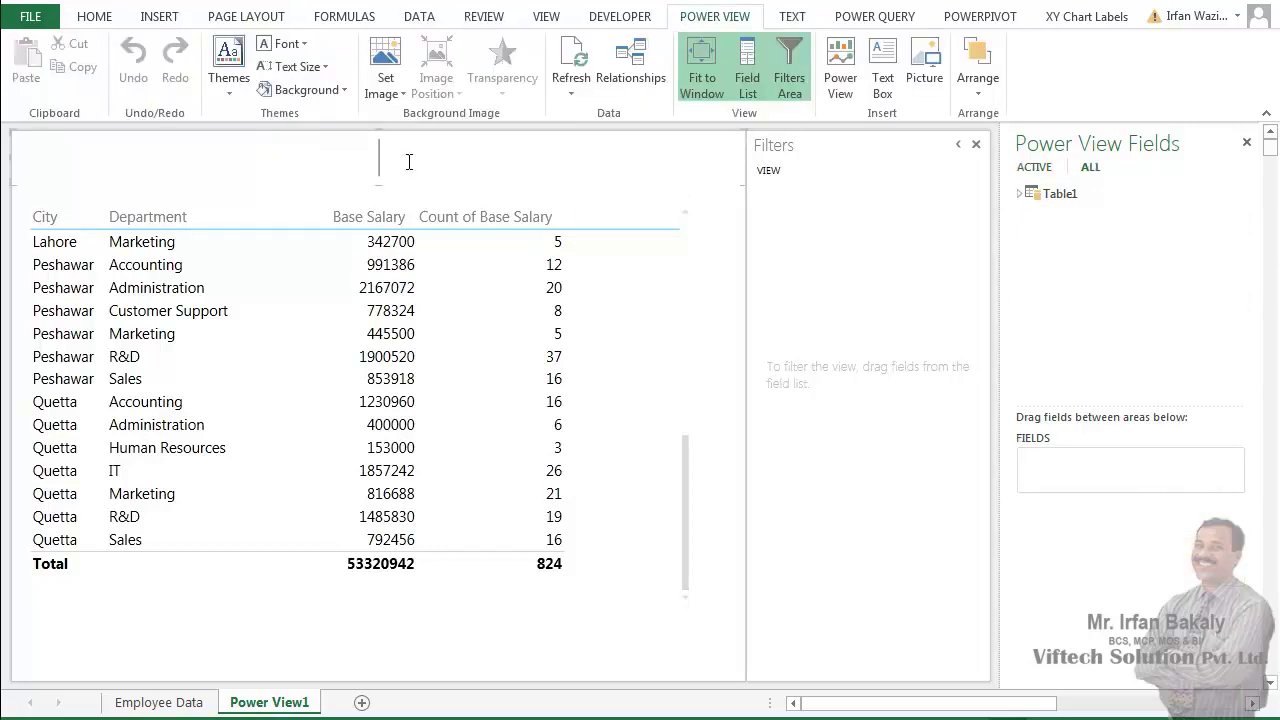
left_click(737, 371)
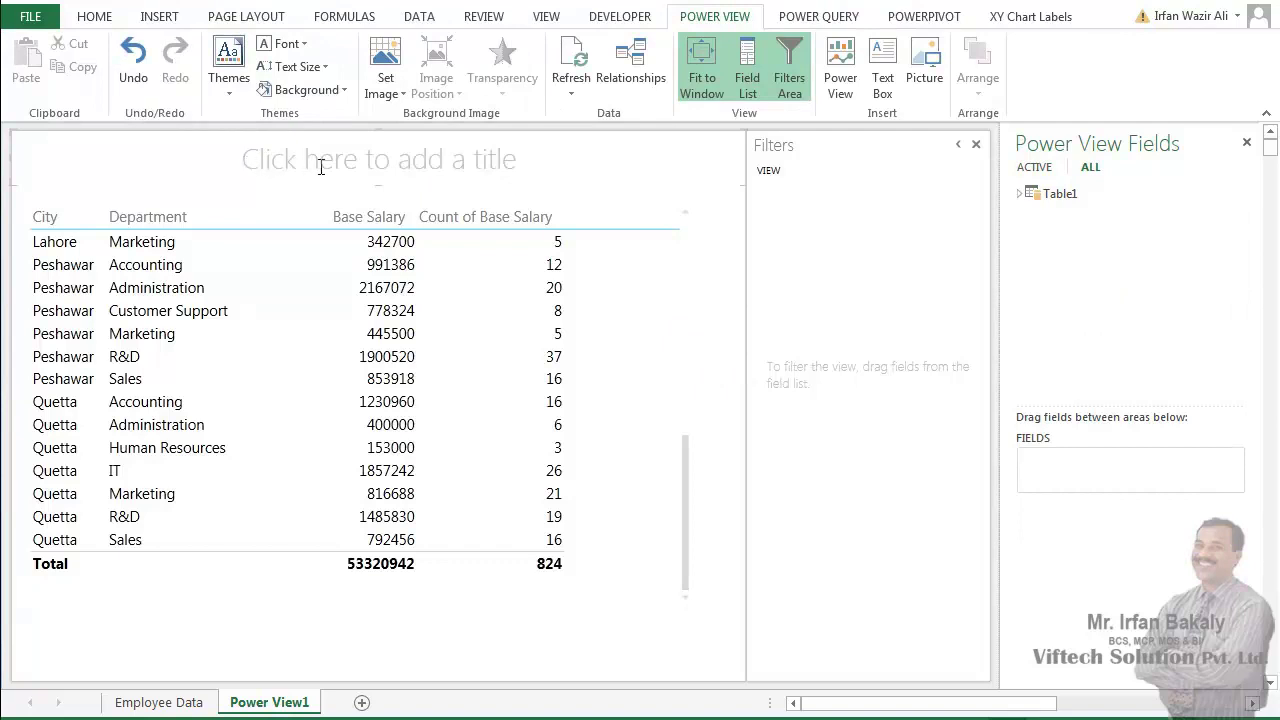
left_click(476, 159)
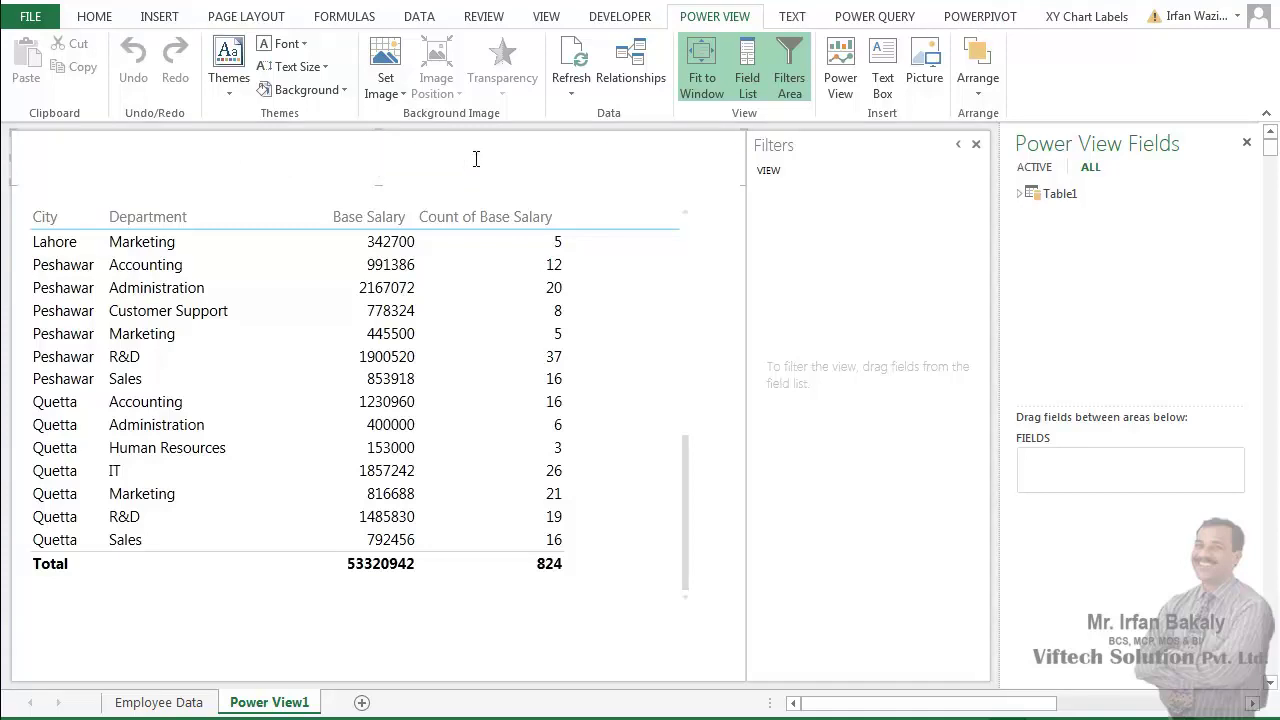
type("ab")
key("BackSpace")
key("BackSpace")
type("ABC COMPUTER")
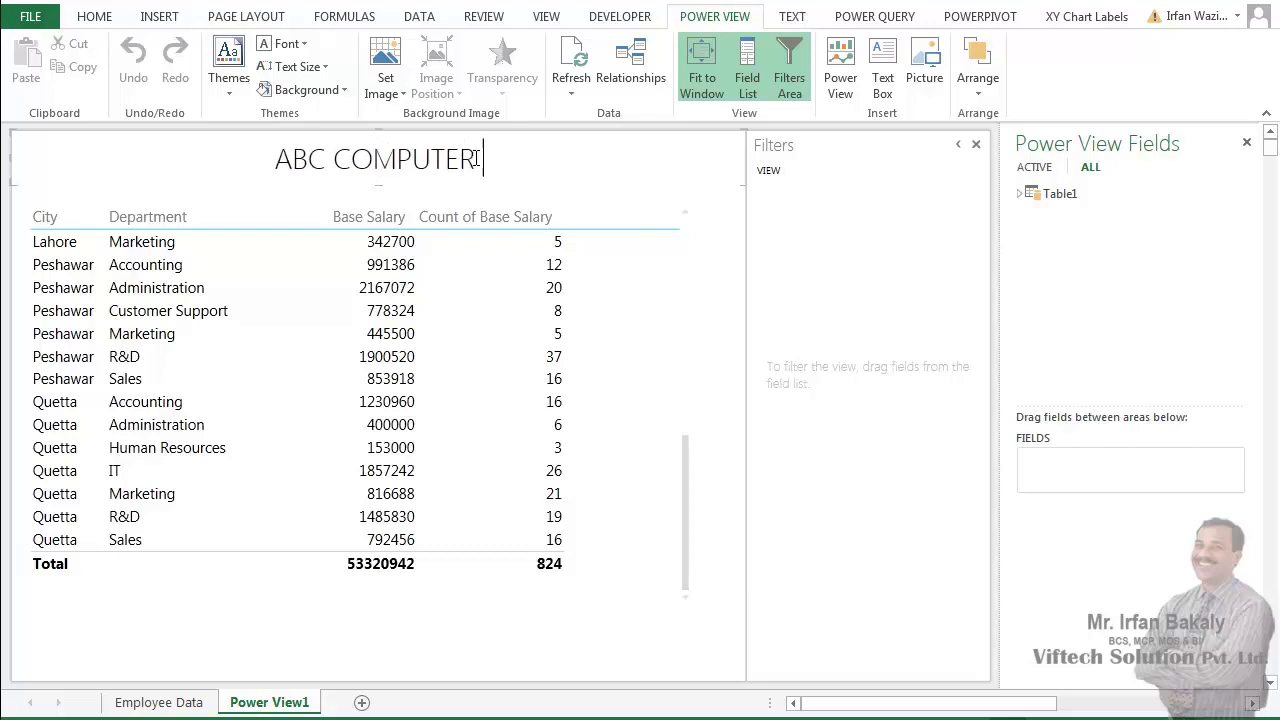
type(" PAKISTAN")
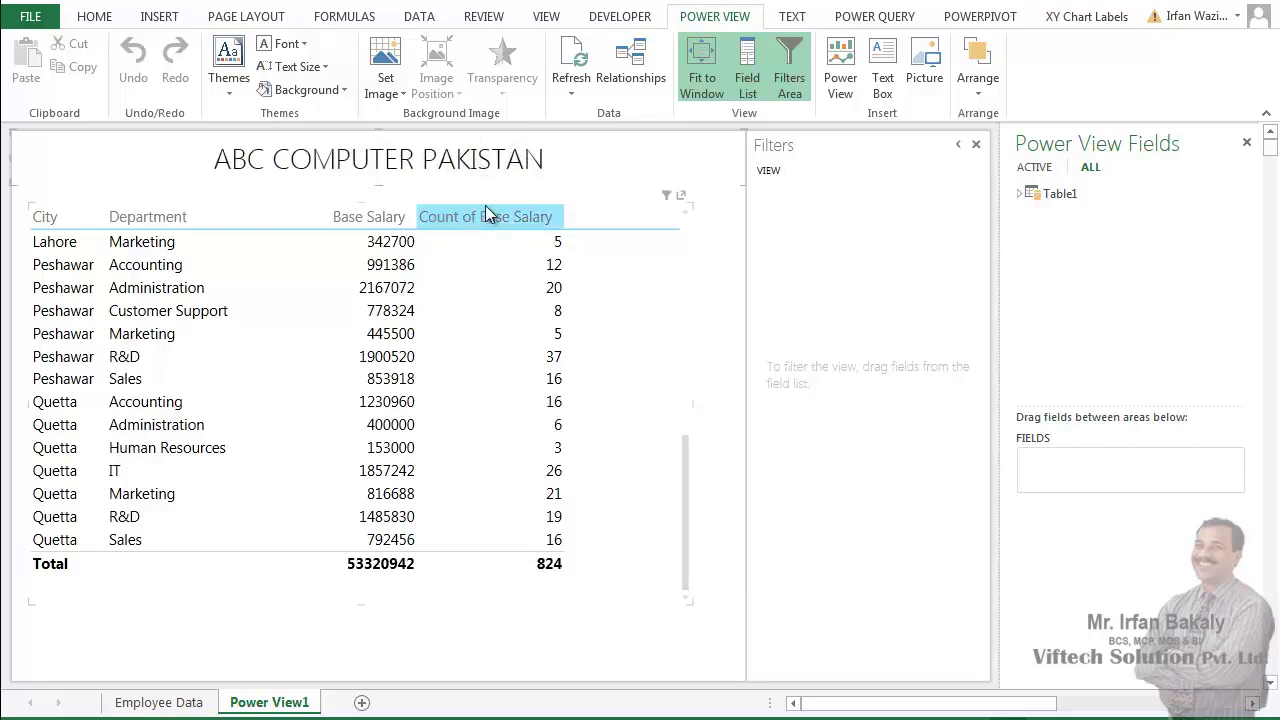
- Remove the Count of Base Salary and Department fields from the report's table
left_click(684, 203)
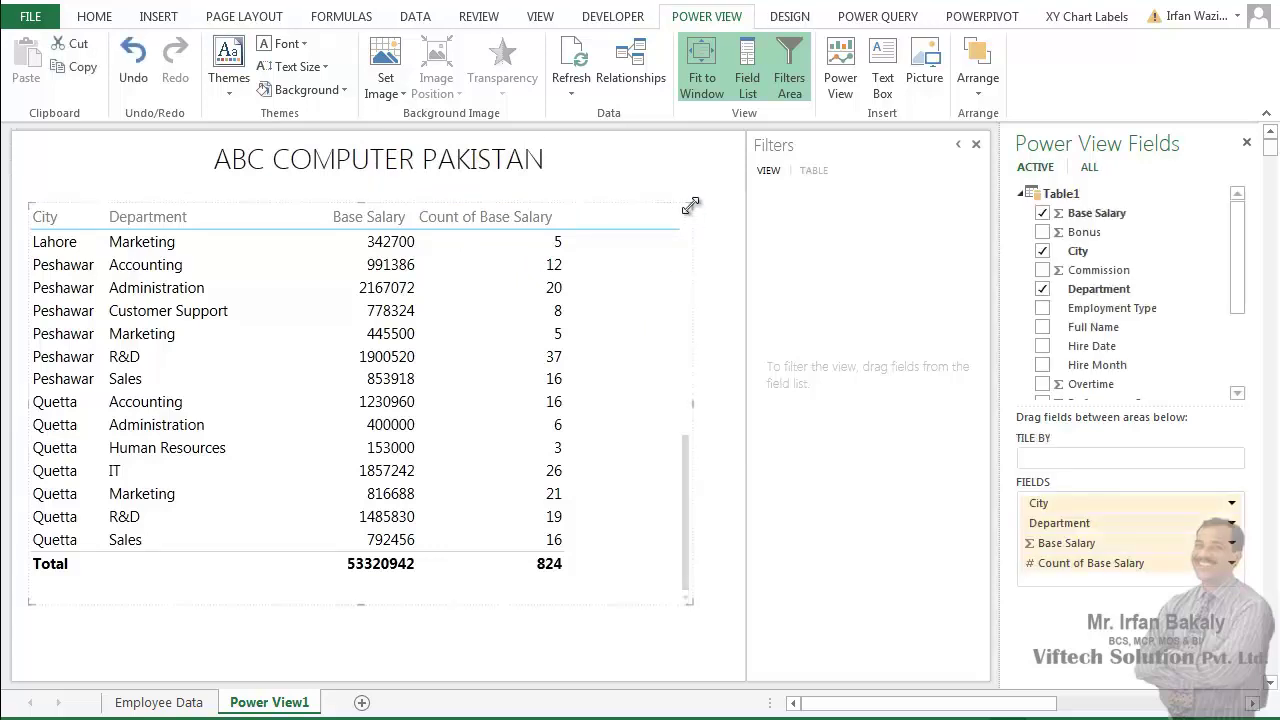
left_click(1232, 563)
left_click(1182, 517)
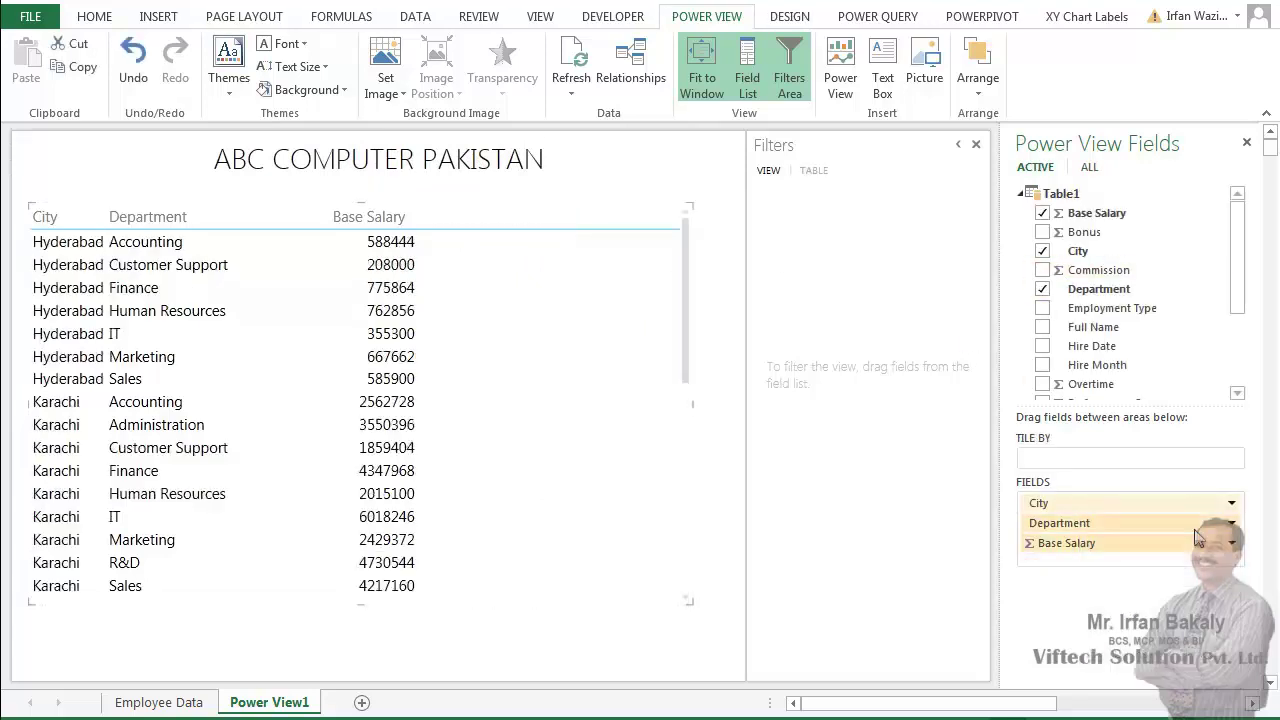
left_click(1234, 548)
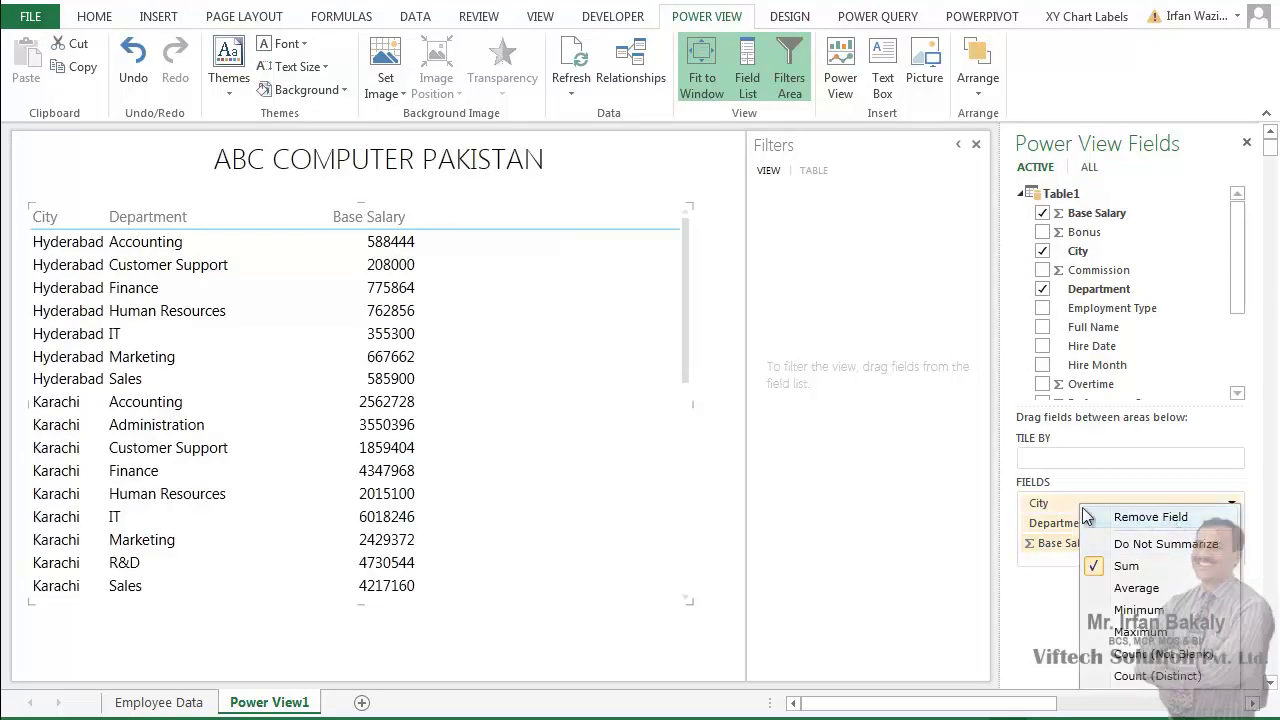
key("Escape")
left_click(1232, 522)
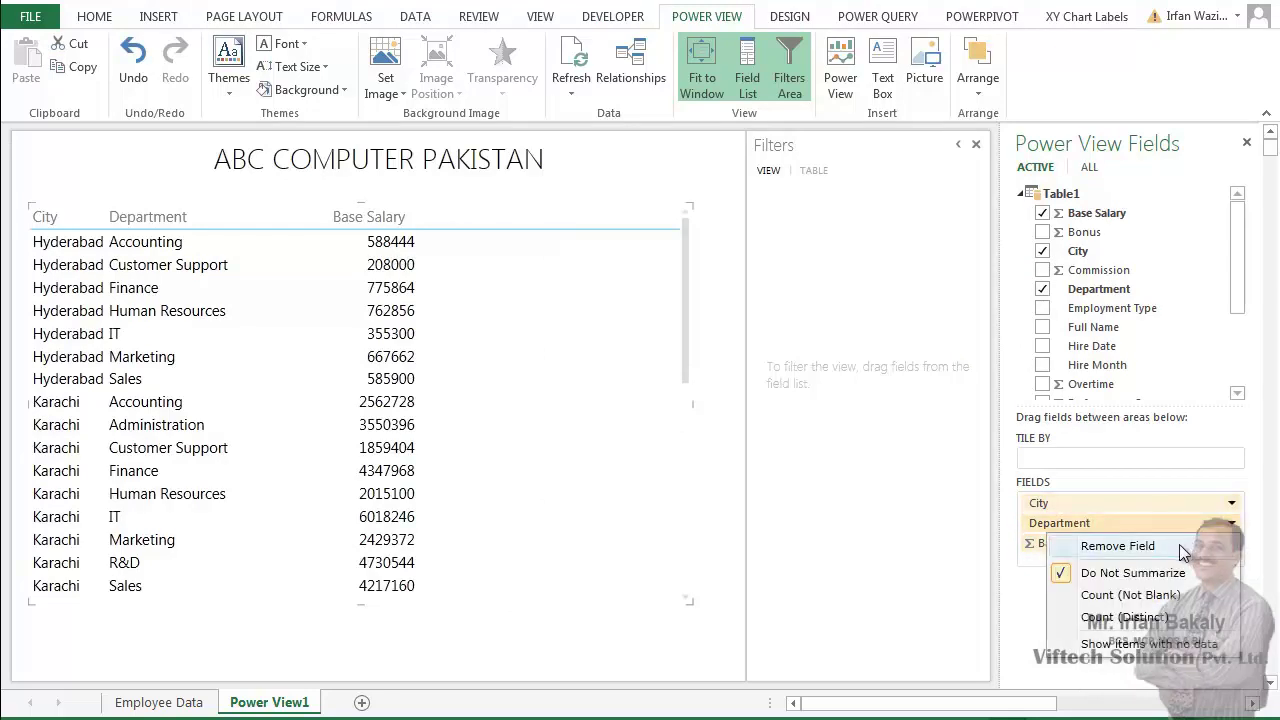
left_click(1190, 543)
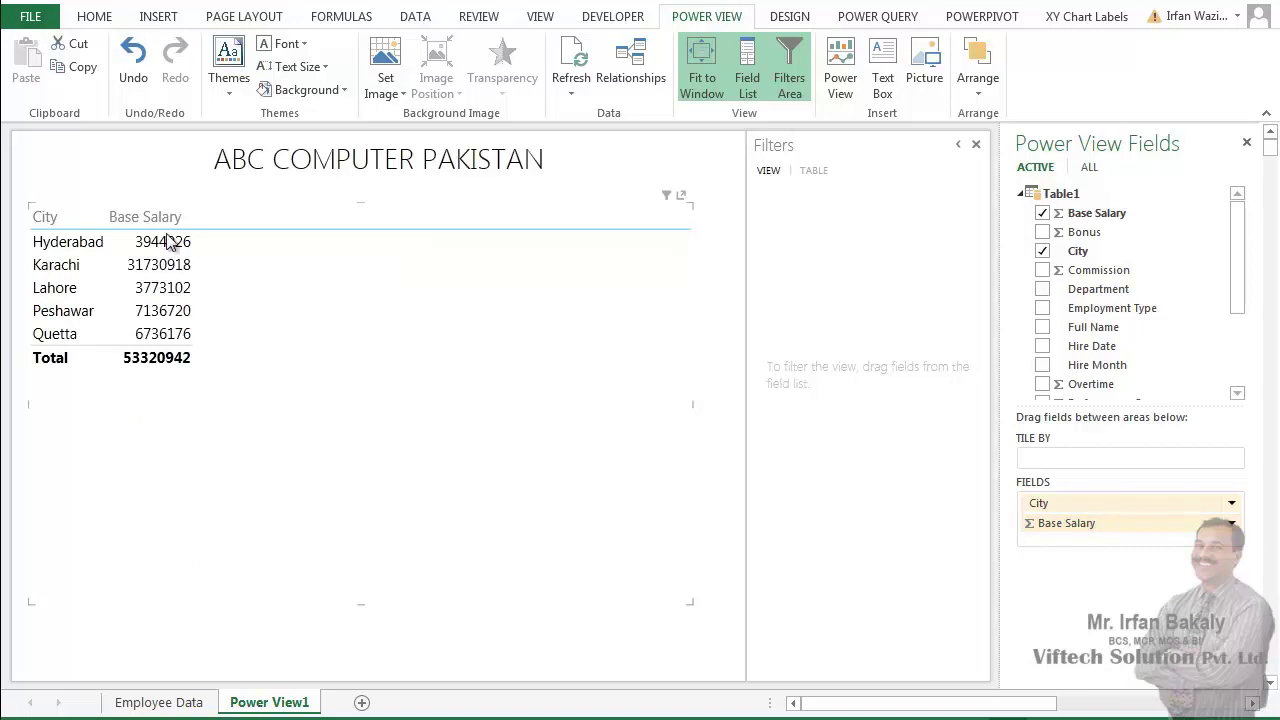
- Shrink the City and Base Salary table to fit its contents and move it up beneath the title
left_click_drag(693, 207, 256, 216)
left_click_drag(258, 608, 227, 405)
left_click_drag(206, 225, 212, 210)
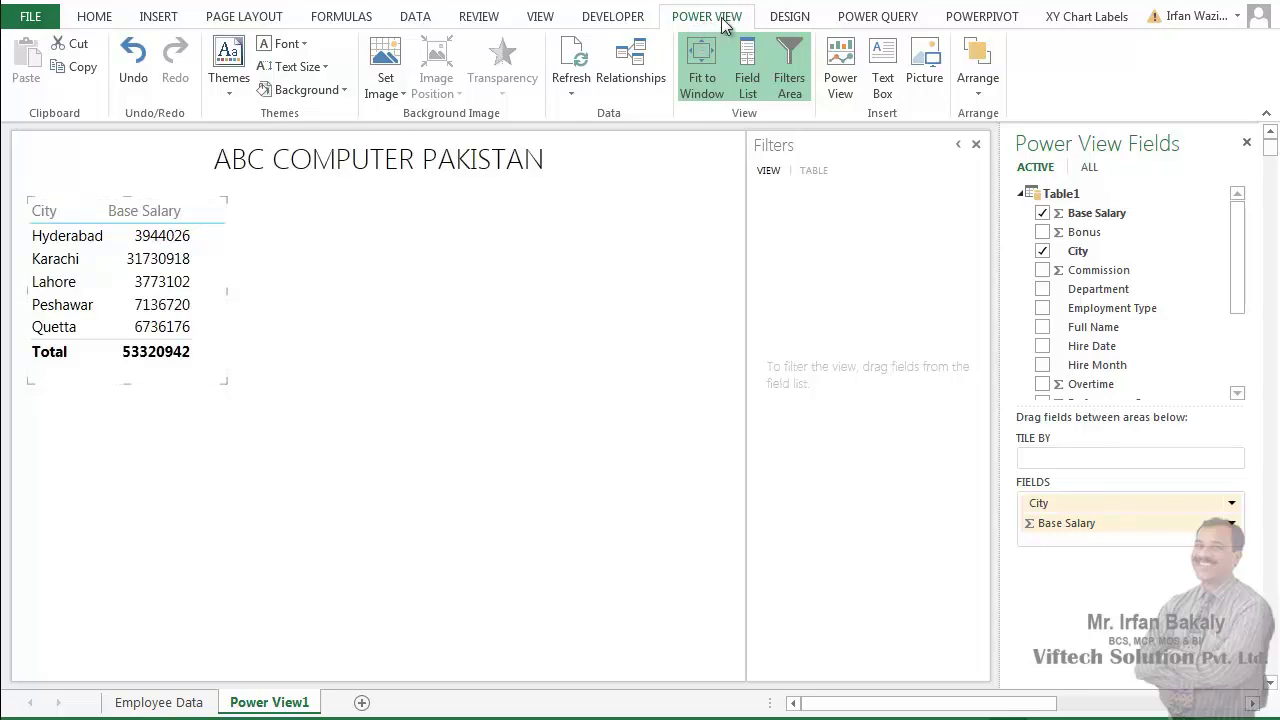
- Try the teal theme on the report, and settle on the brown serif theme in the fifth row
left_click(786, 20)
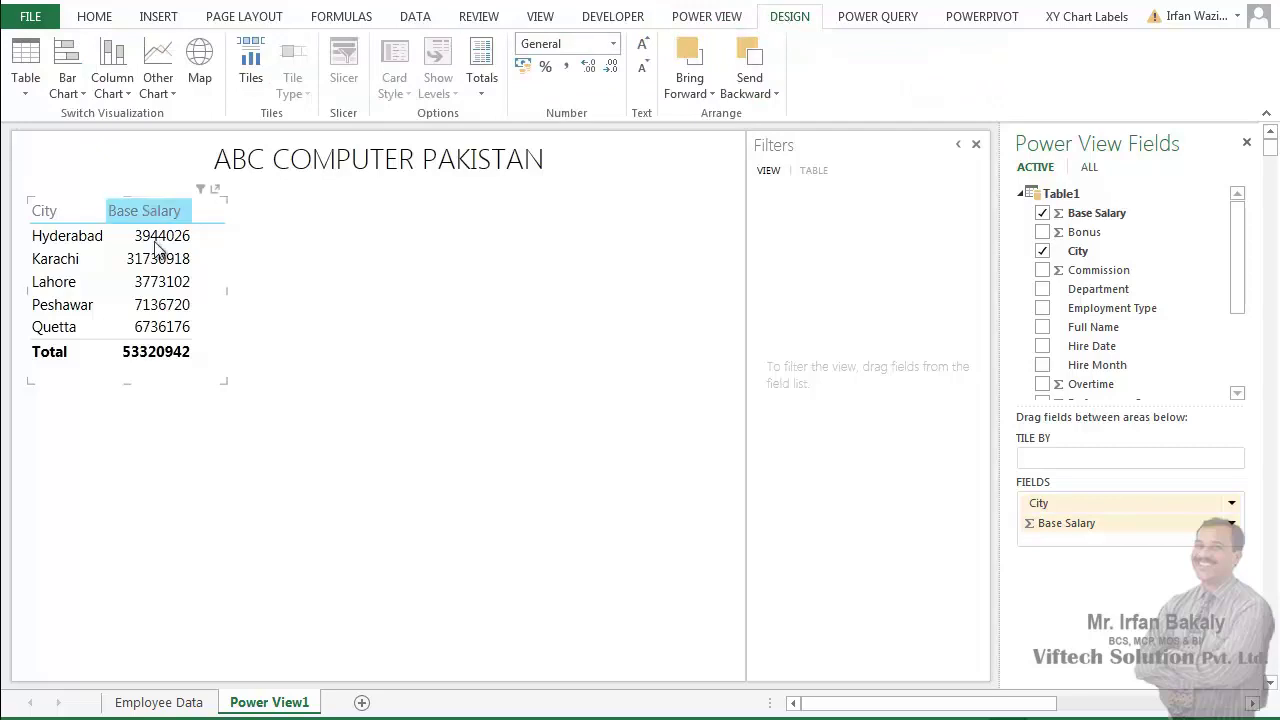
left_click(730, 22)
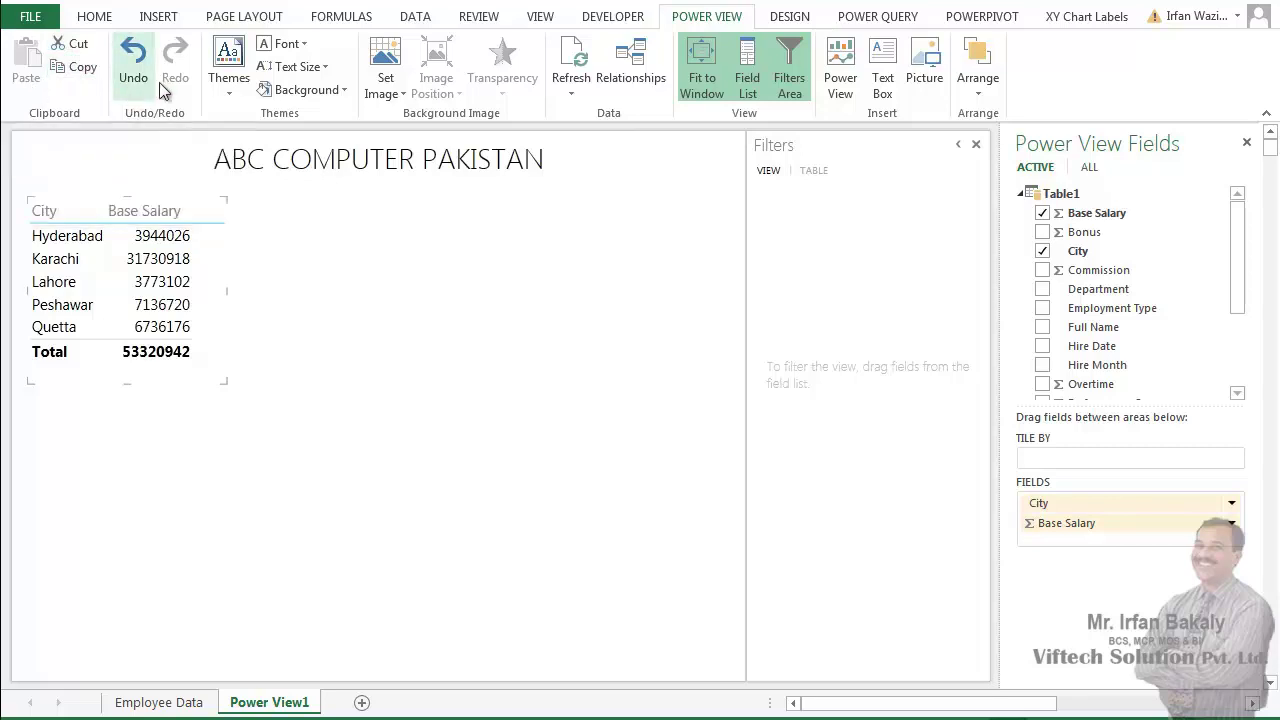
left_click(231, 97)
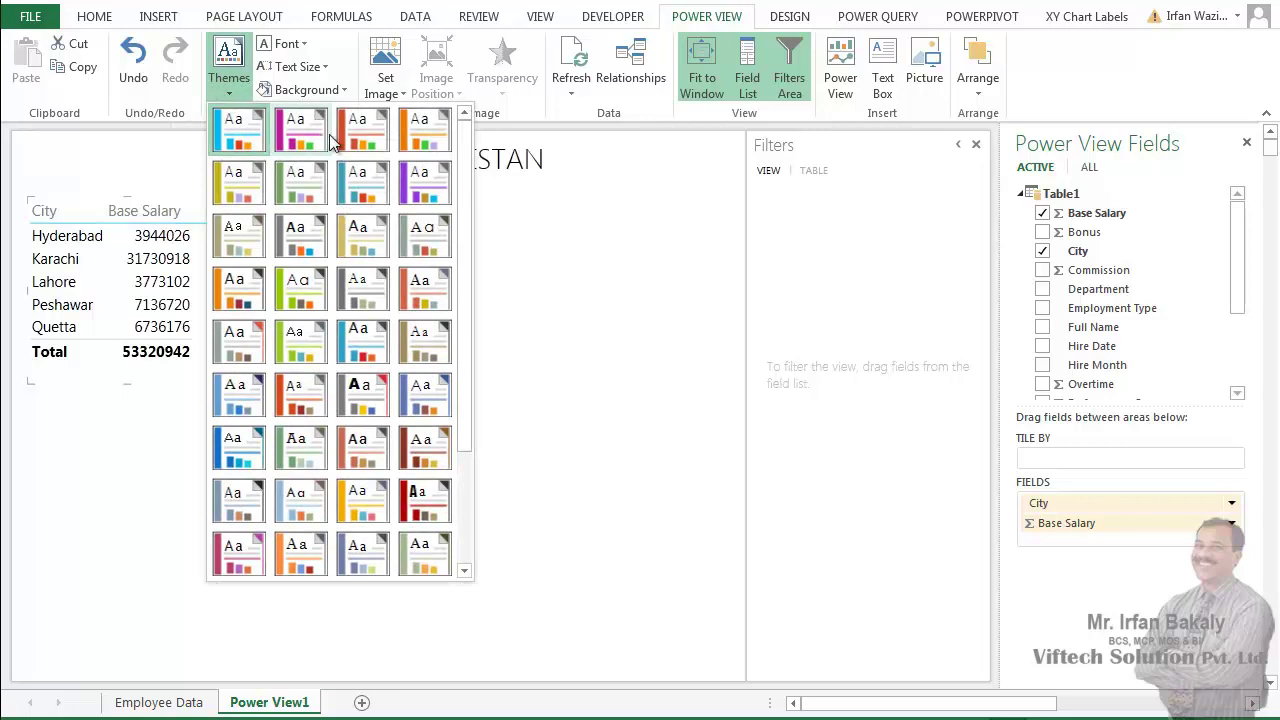
left_click(381, 193)
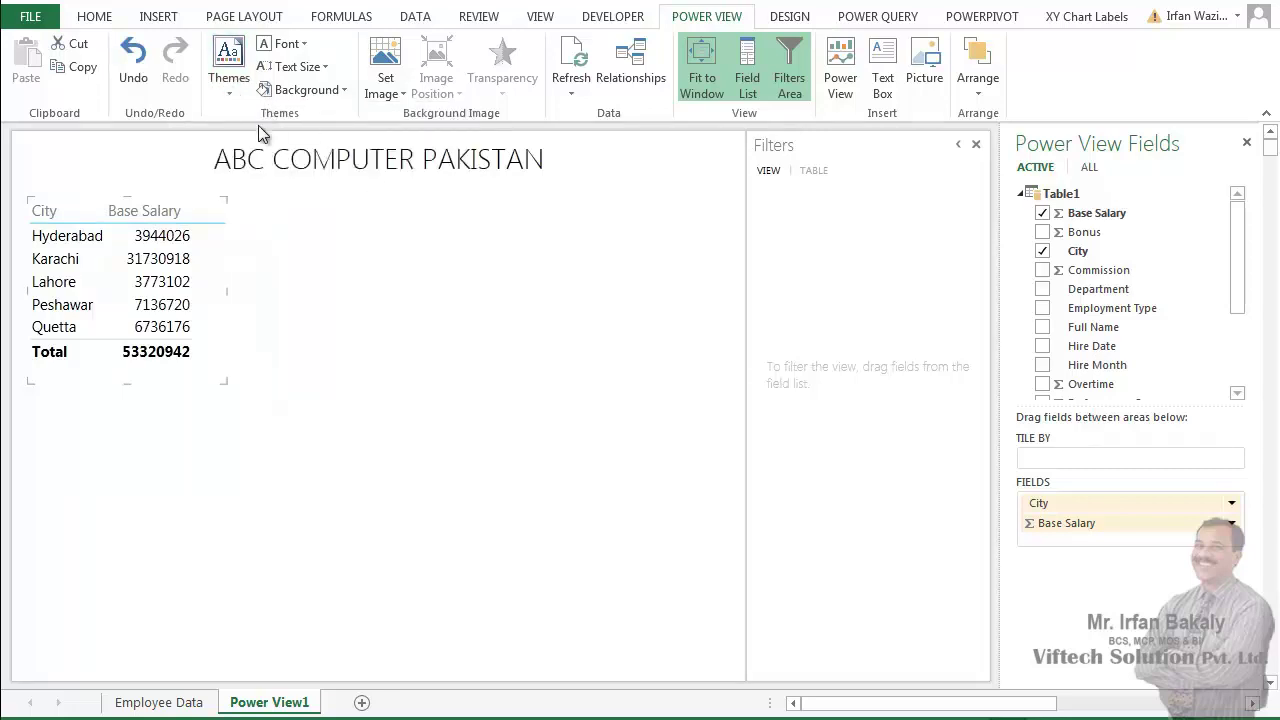
left_click(229, 70)
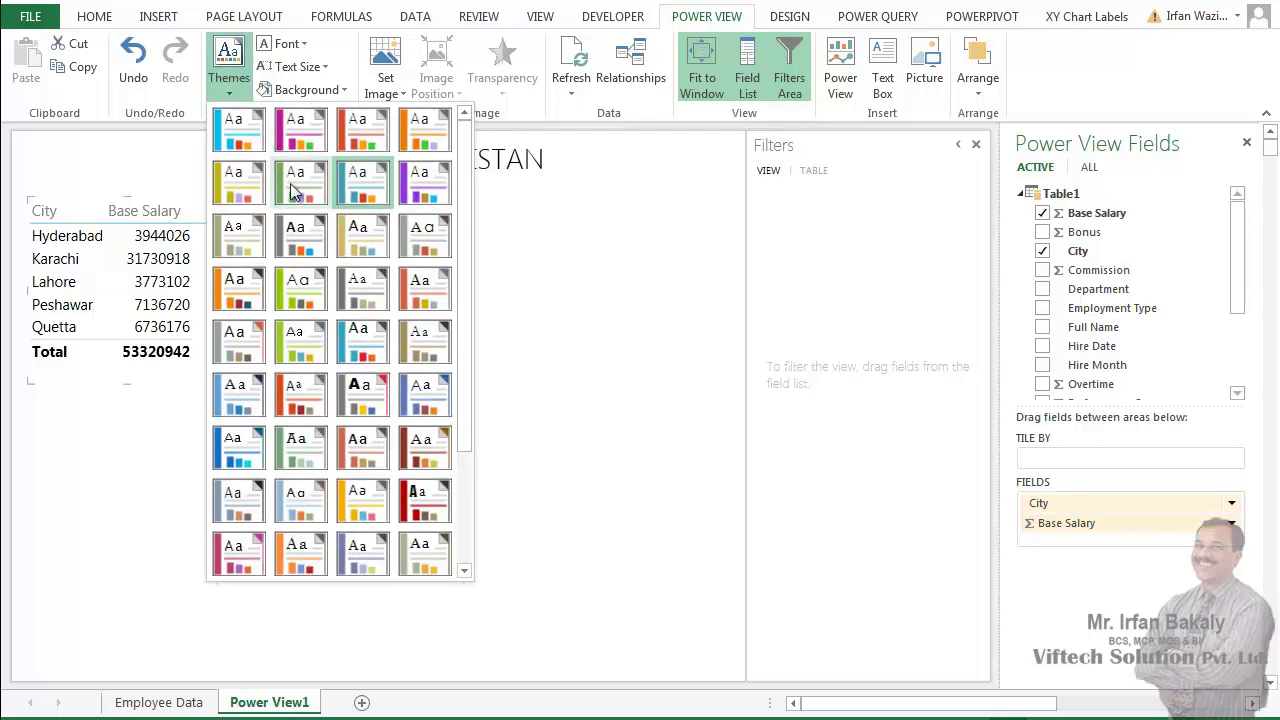
left_click(415, 333)
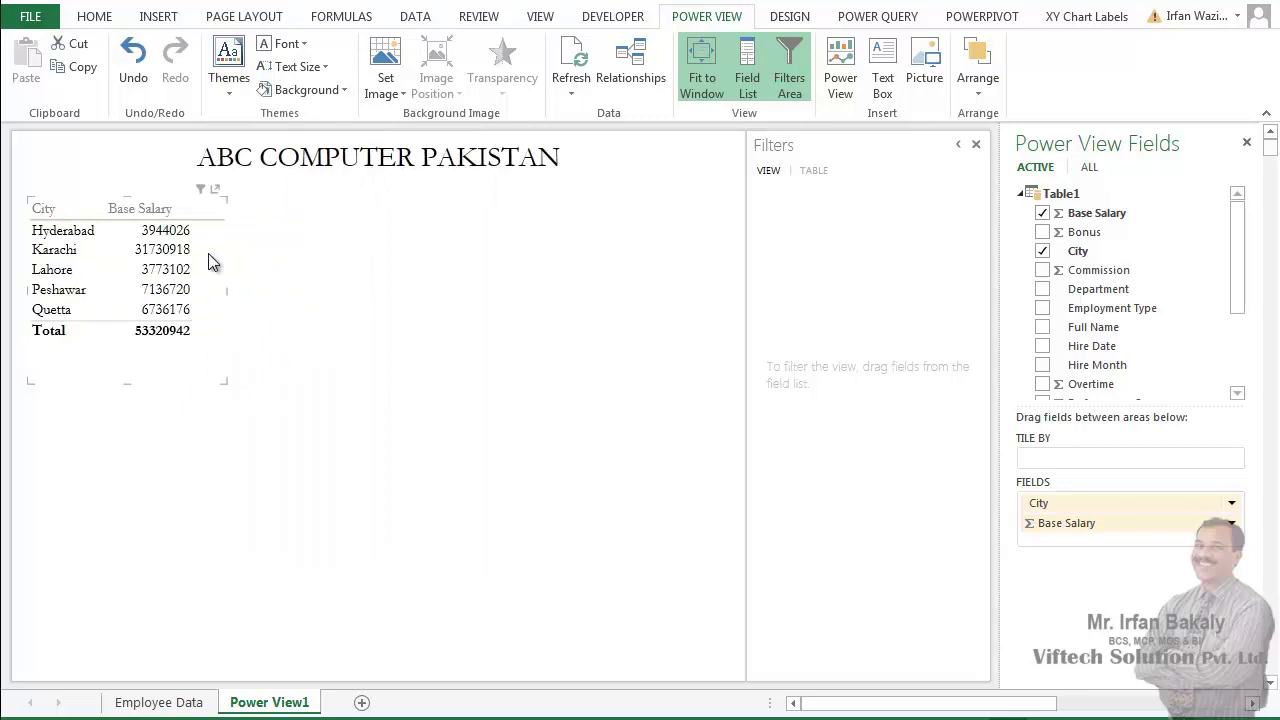
- Change the report's font to a plain sans-serif typeface
left_click(286, 43)
left_click(324, 114)
- Try a text size of 125% on the report, and set it back to 100%
left_click(326, 67)
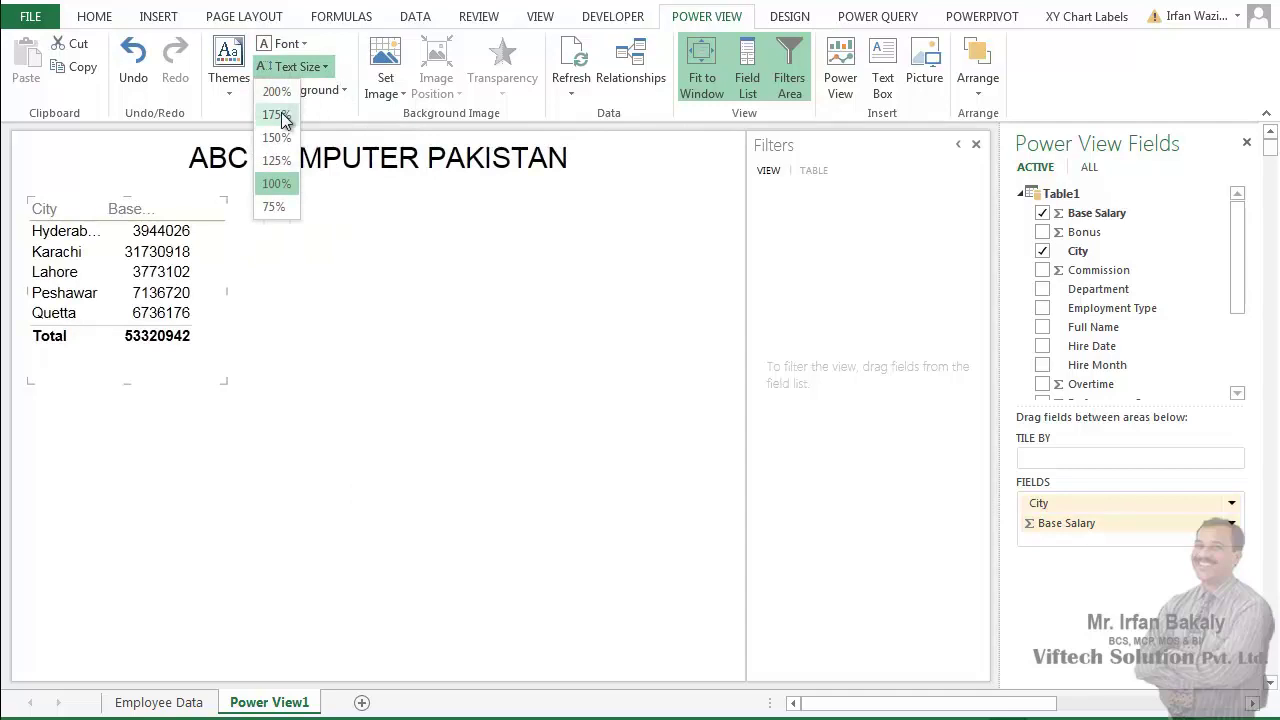
left_click(278, 160)
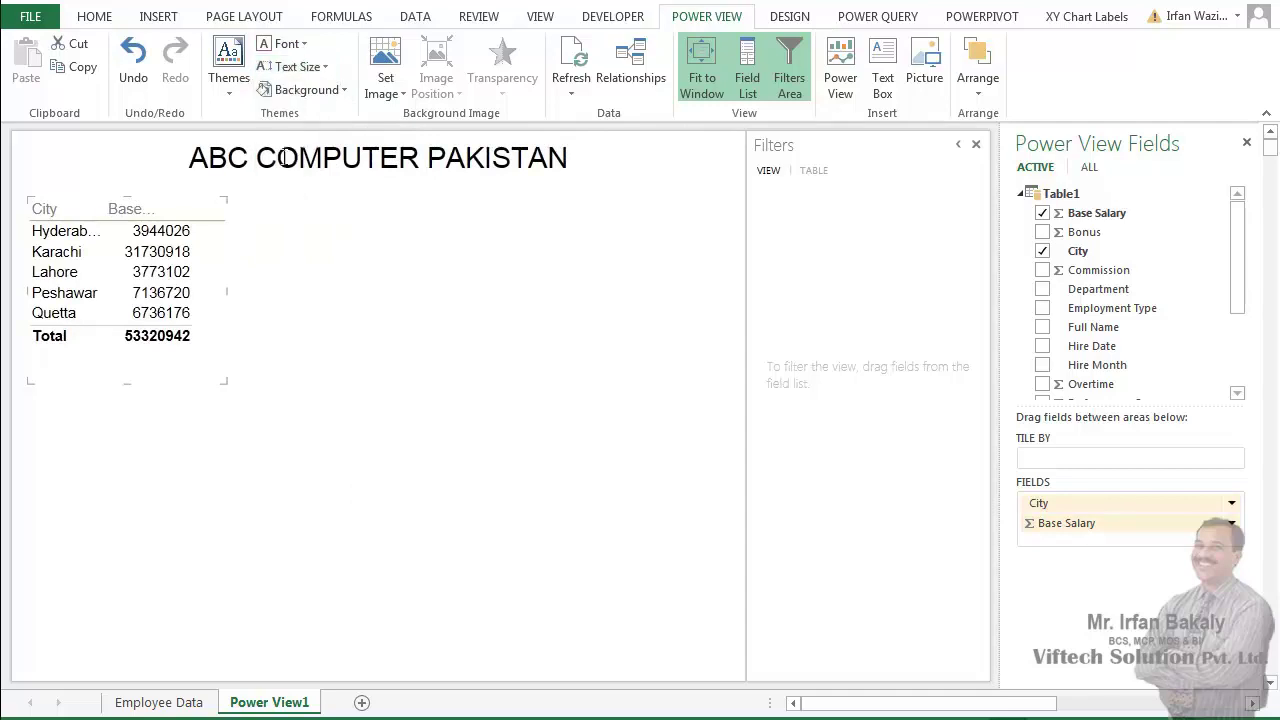
left_click(326, 68)
left_click(280, 180)
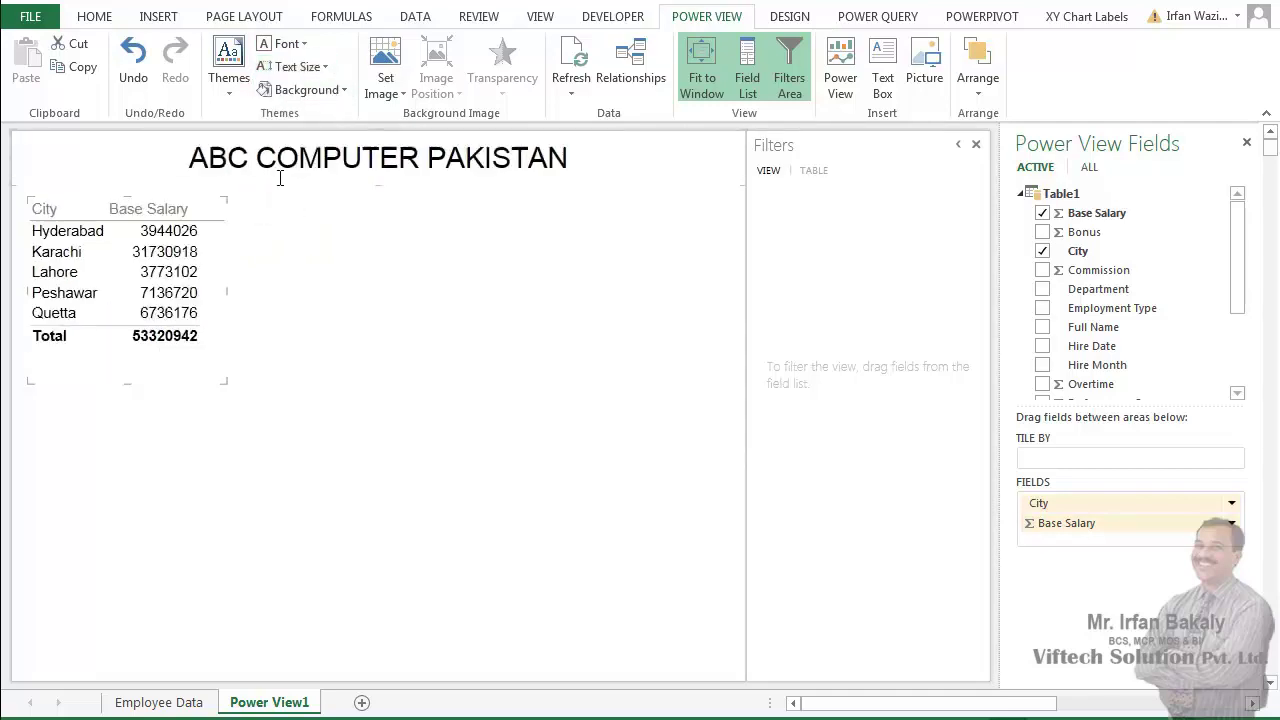
- Try the grey radial gradient as the report background, and return to plain white
left_click(322, 95)
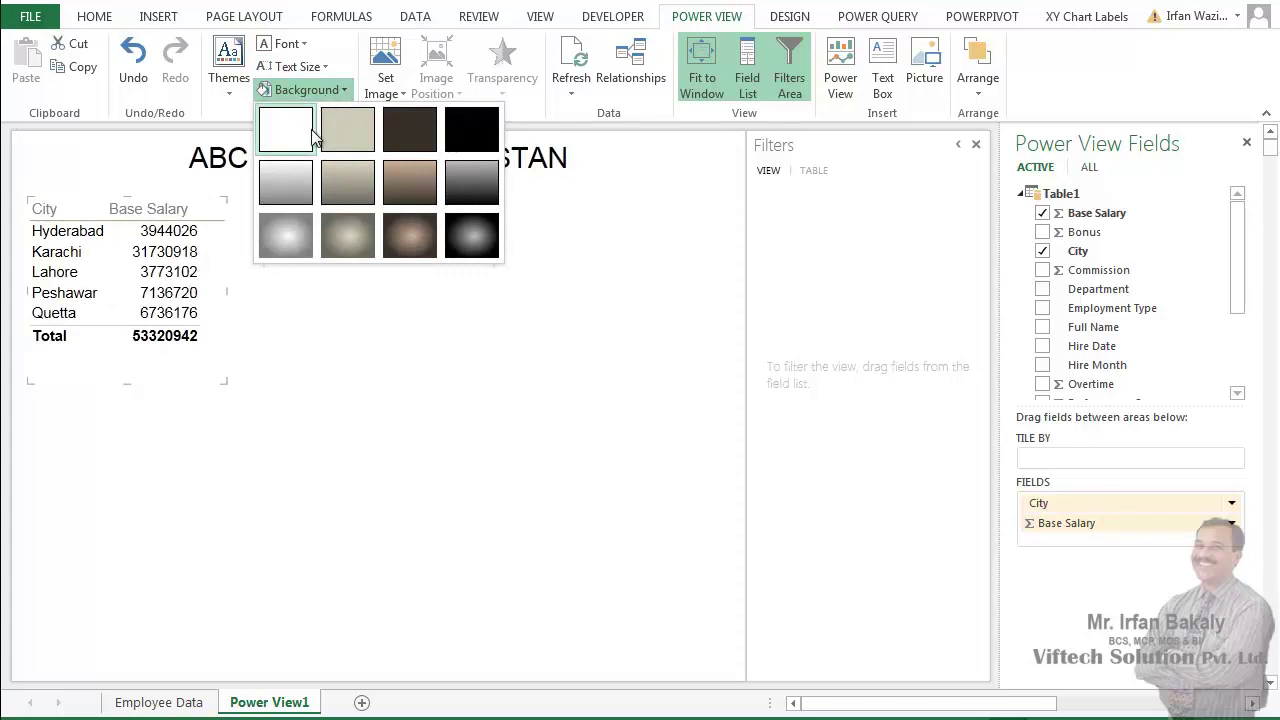
left_click(299, 225)
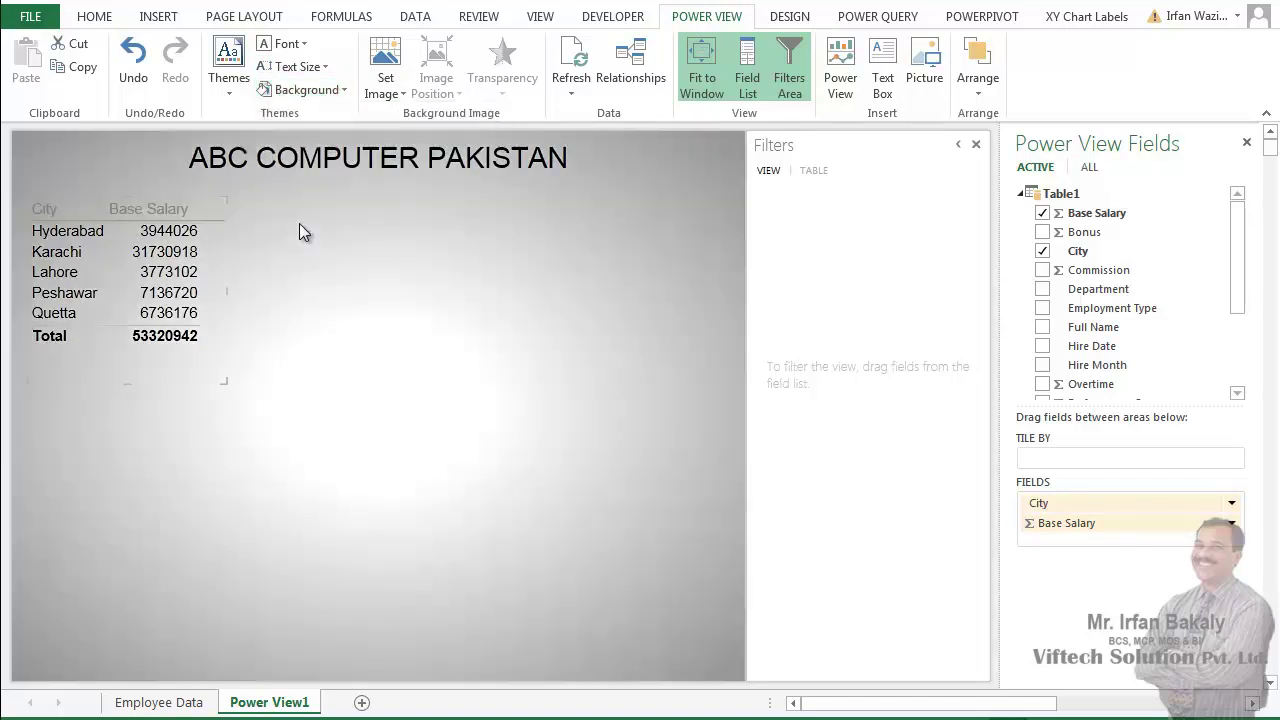
left_click(312, 92)
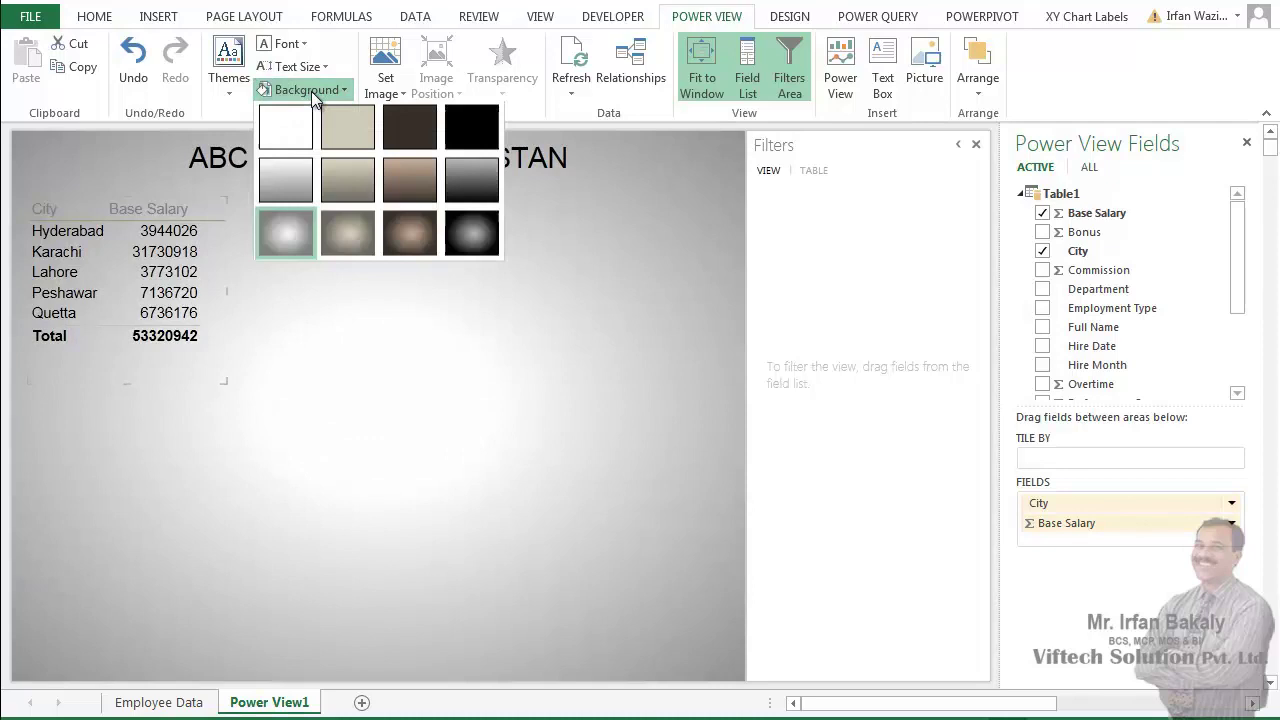
left_click(300, 132)
- Set 01-Text Highlight Colour Button.png from the Pictures library as the report's background image
left_click(388, 62)
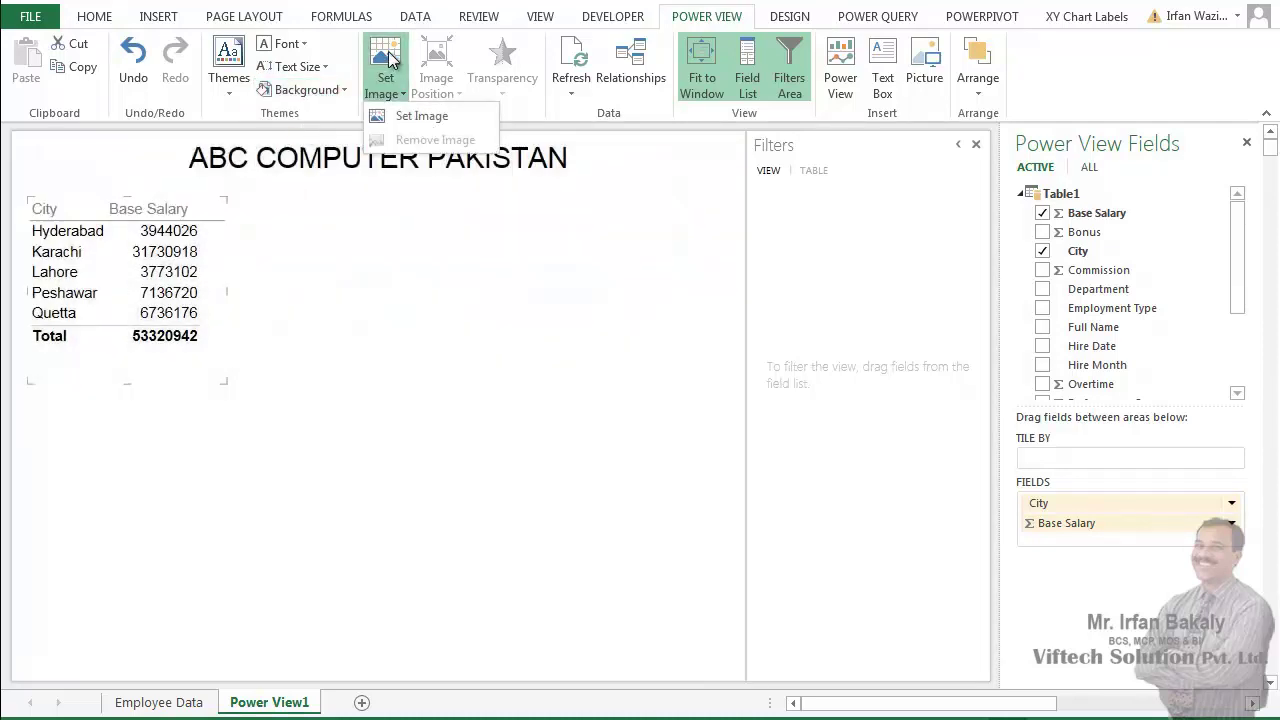
left_click(395, 116)
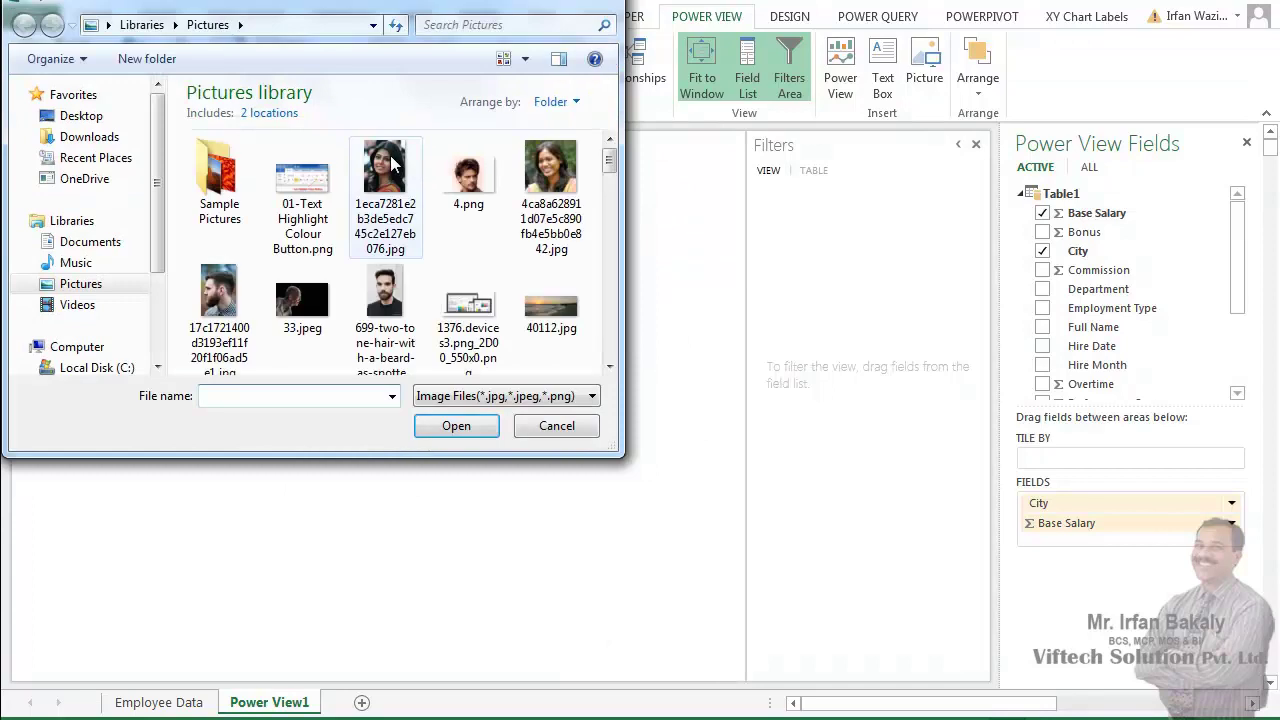
double_click(301, 203)
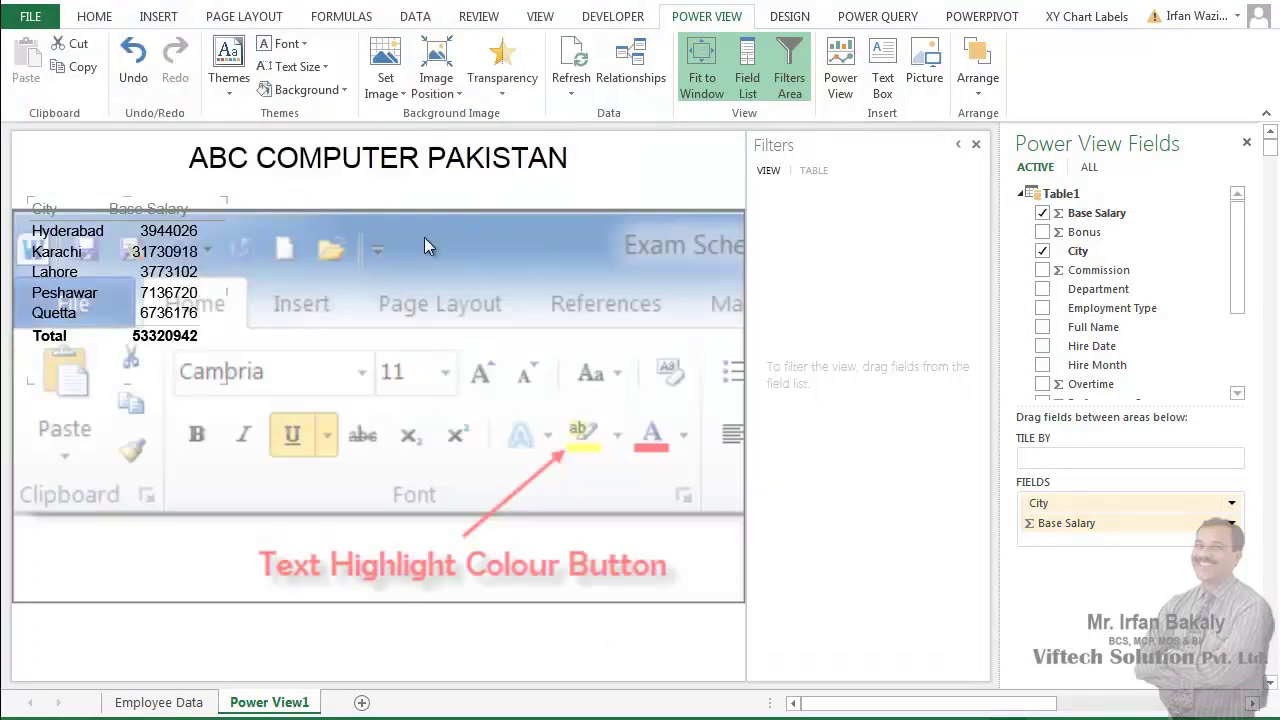
- Try the Stretch, Tile and Center positions for the background image, and return it to Fit
left_click(440, 88)
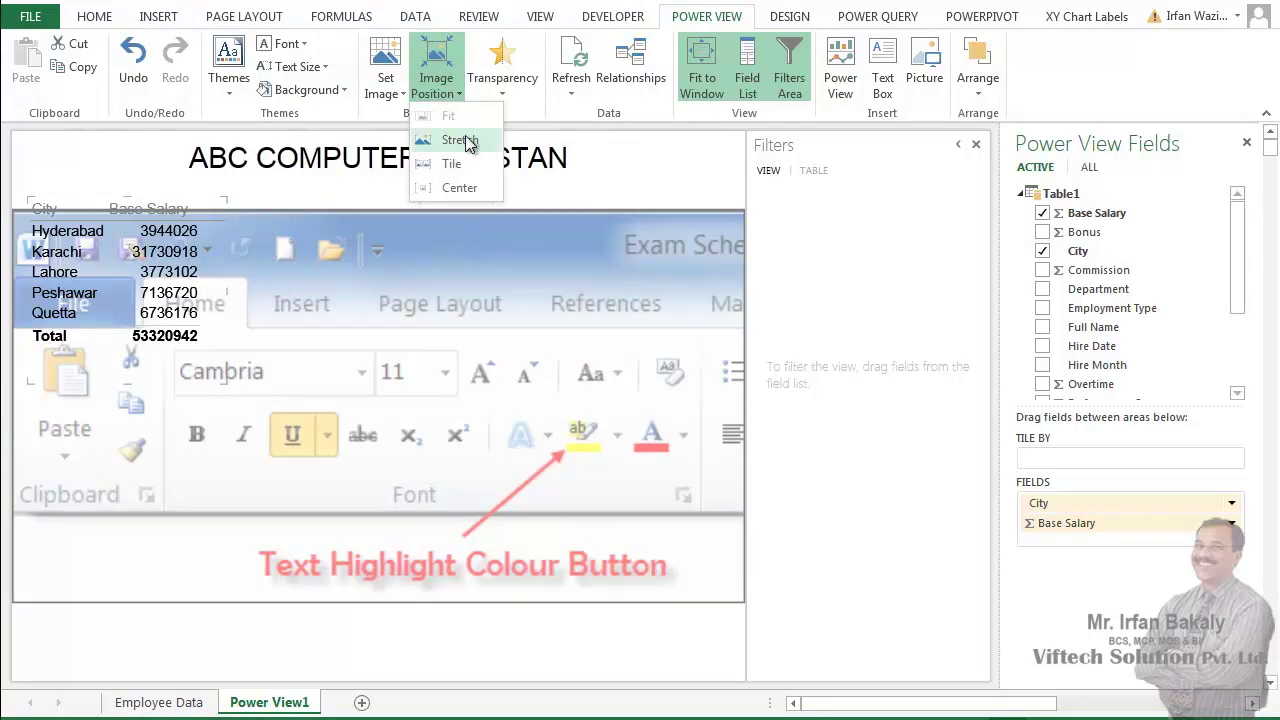
left_click(458, 139)
left_click(437, 84)
left_click(462, 165)
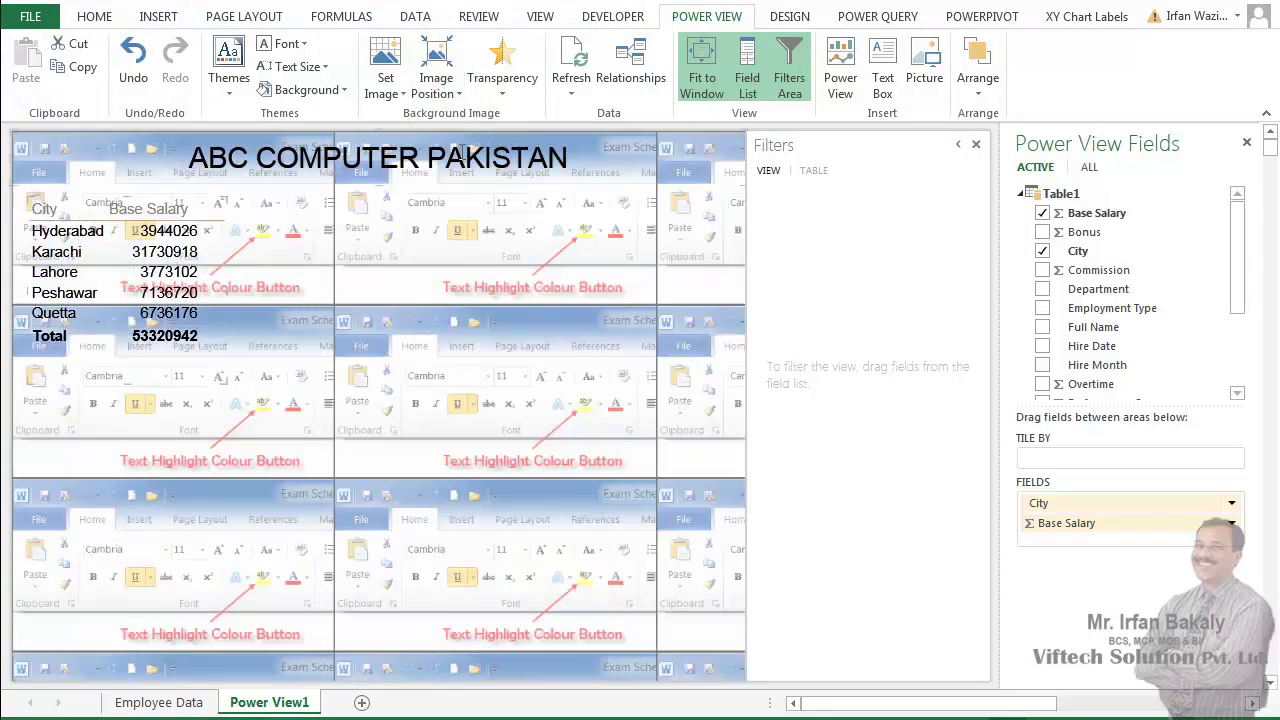
left_click(440, 86)
left_click(460, 188)
left_click(441, 84)
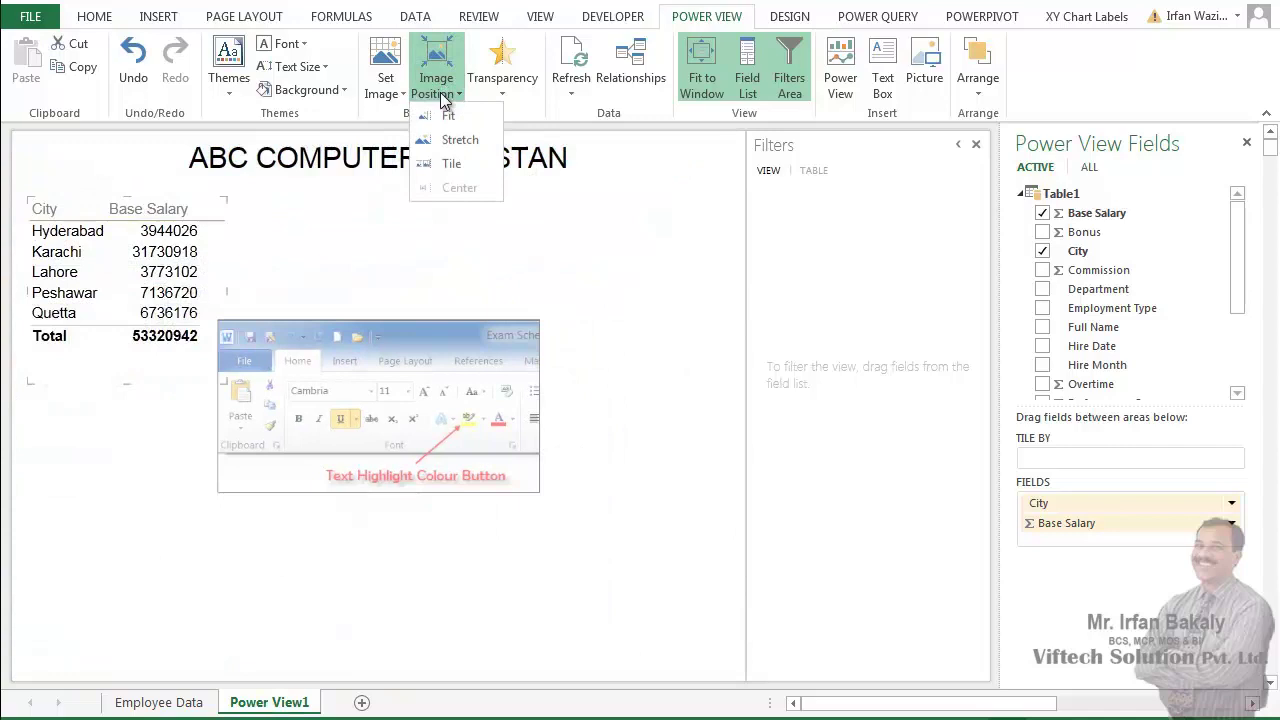
left_click(452, 120)
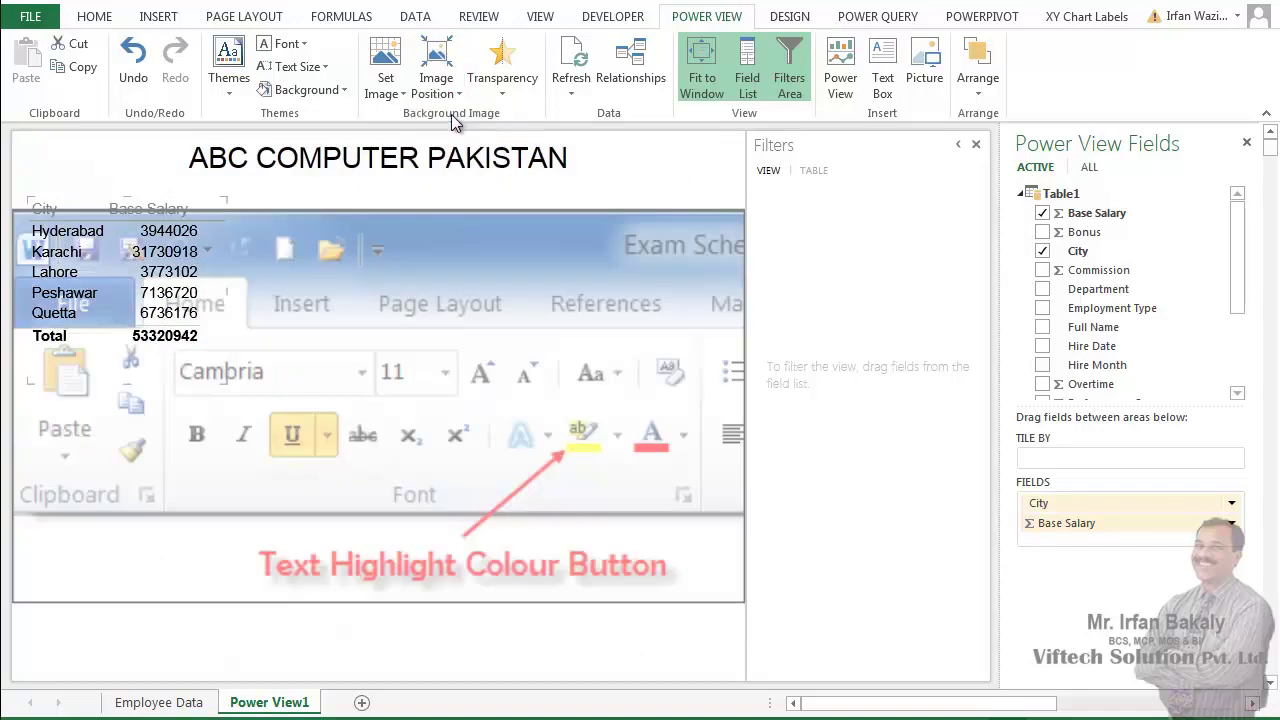
- Try removing the background image from the report, and undo the removal
left_click(376, 93)
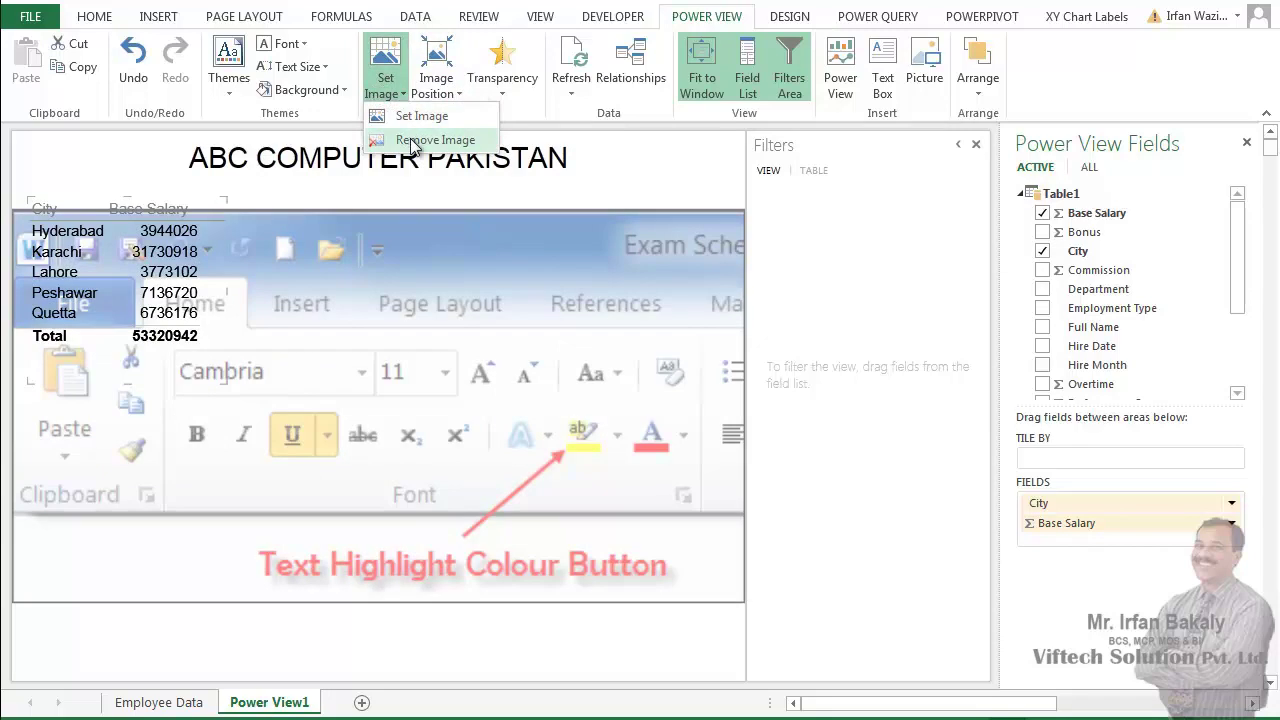
left_click(411, 137)
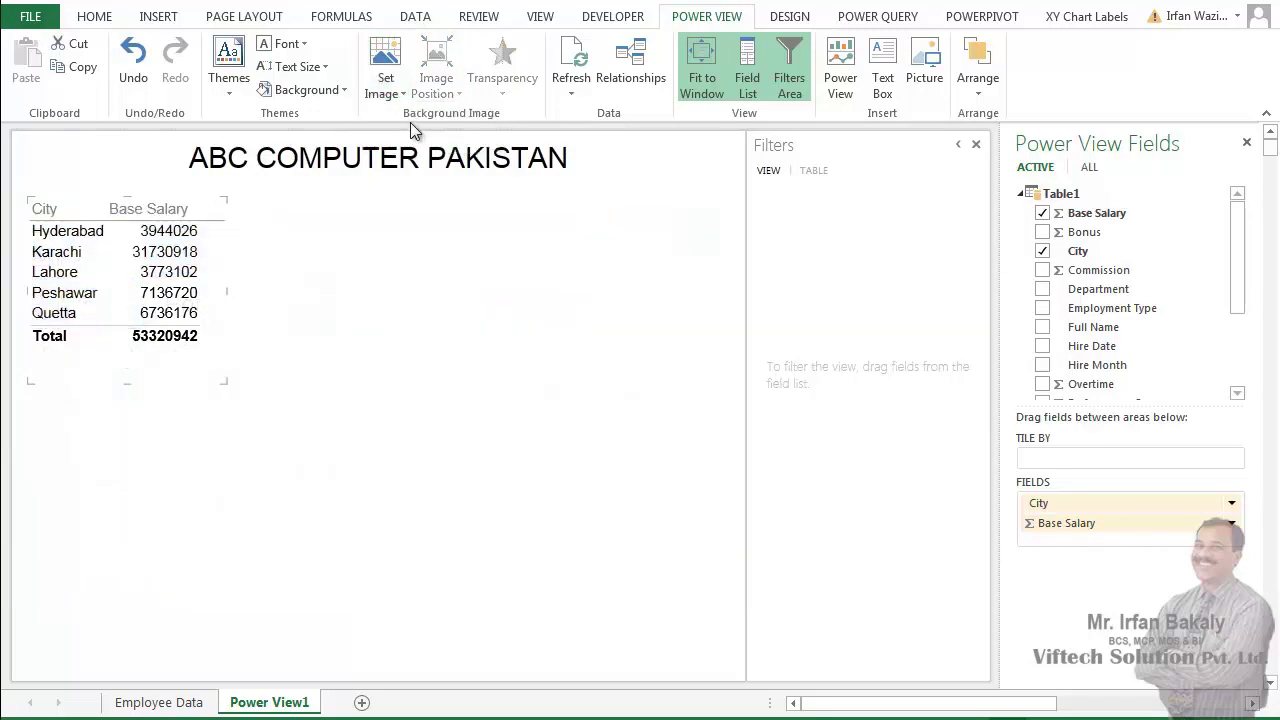
left_click(133, 60)
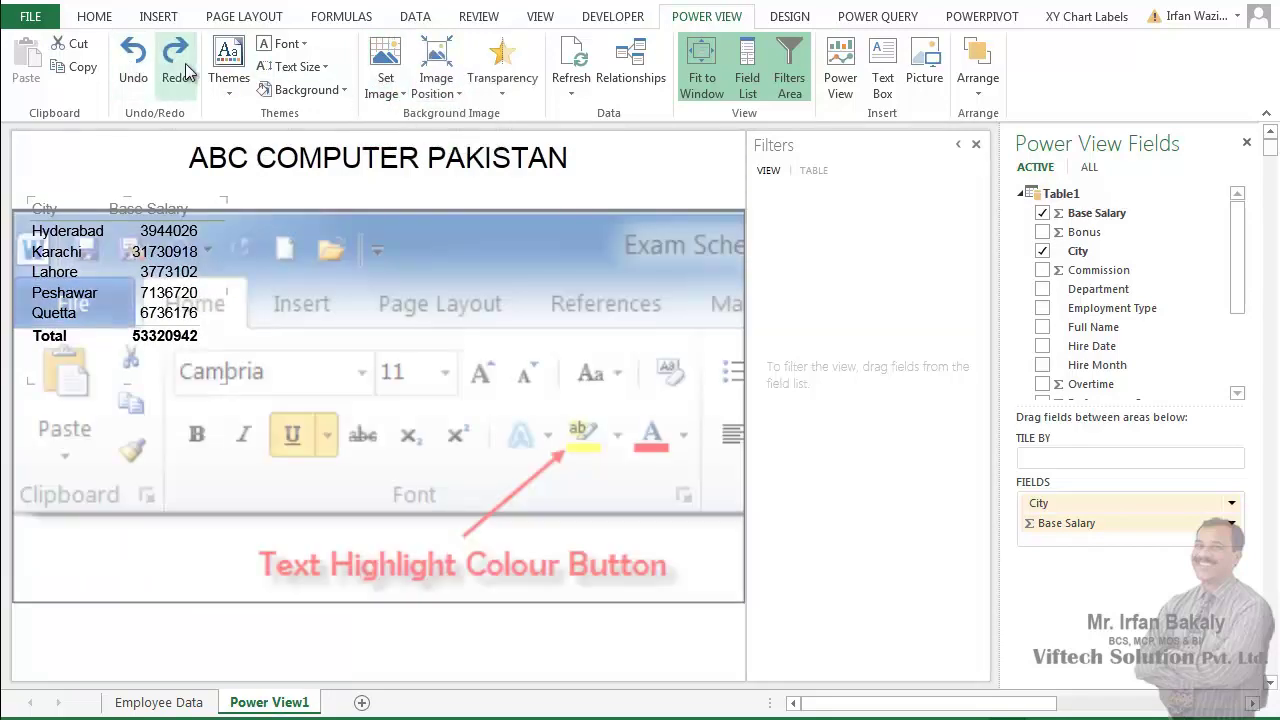
- Try several transparency levels on the background image, including 90%, and finish at 20%
left_click(491, 85)
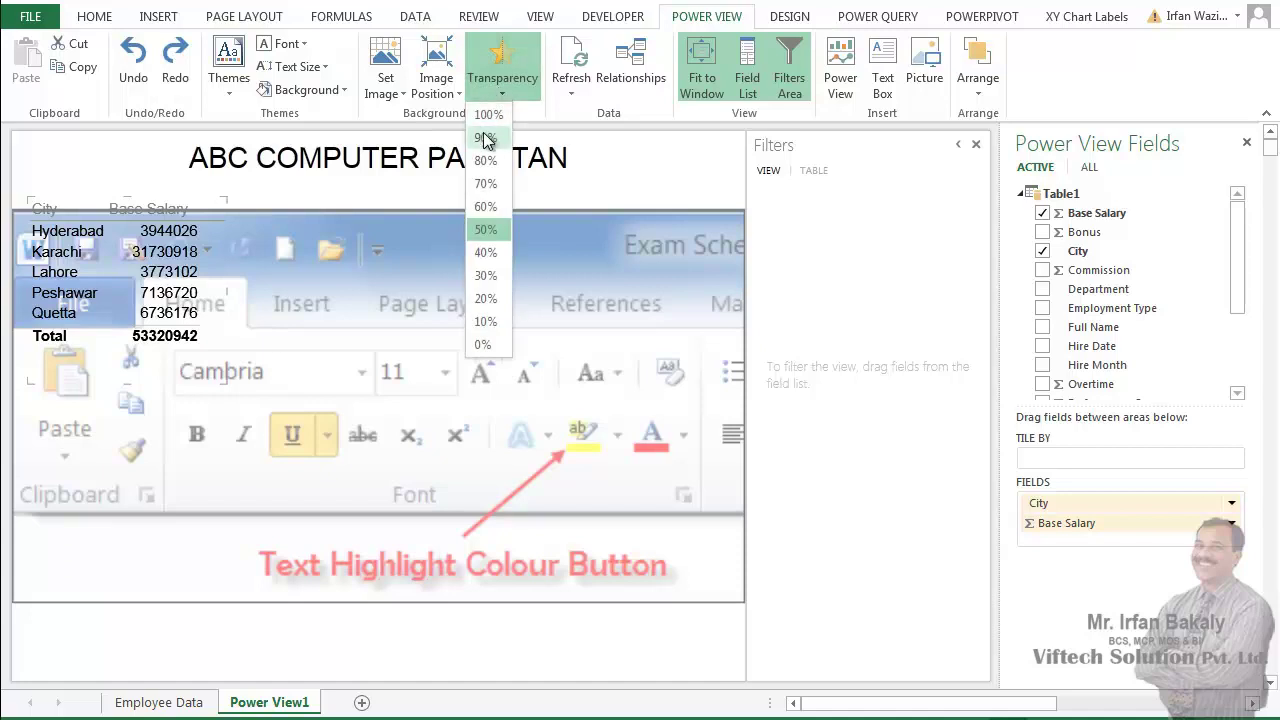
left_click(485, 133)
left_click(498, 85)
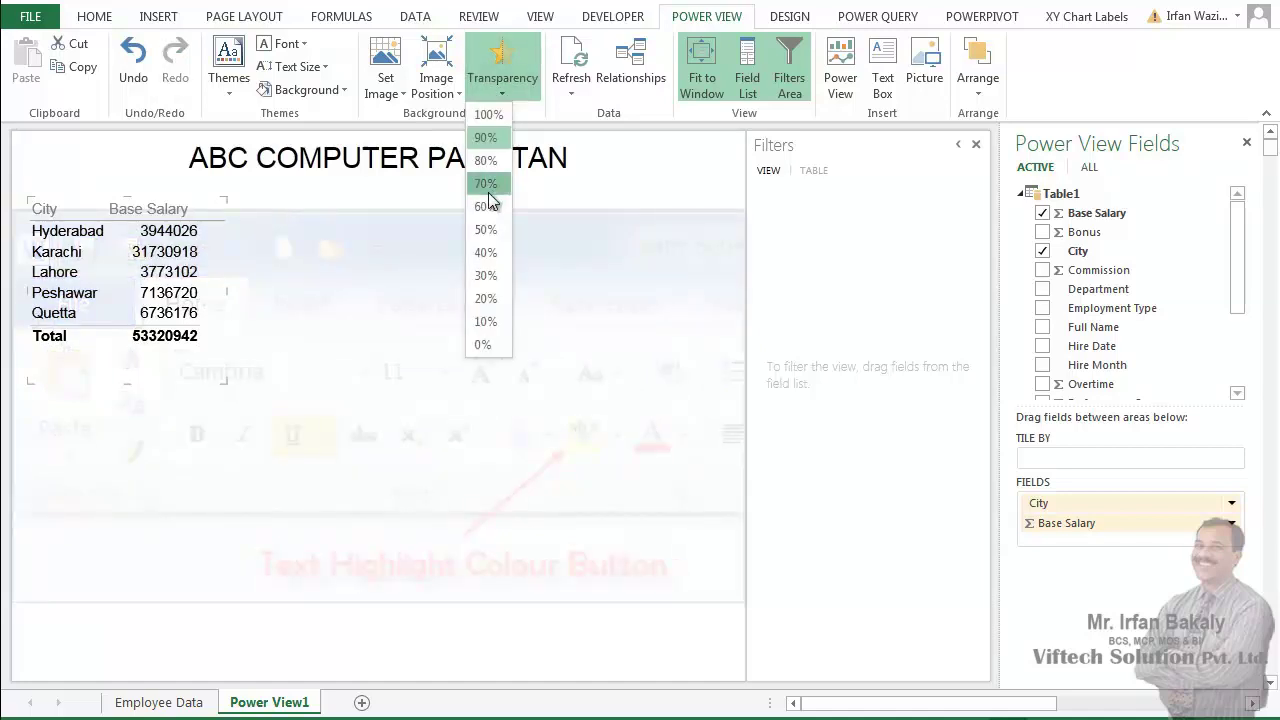
left_click(491, 195)
left_click(500, 85)
left_click(483, 302)
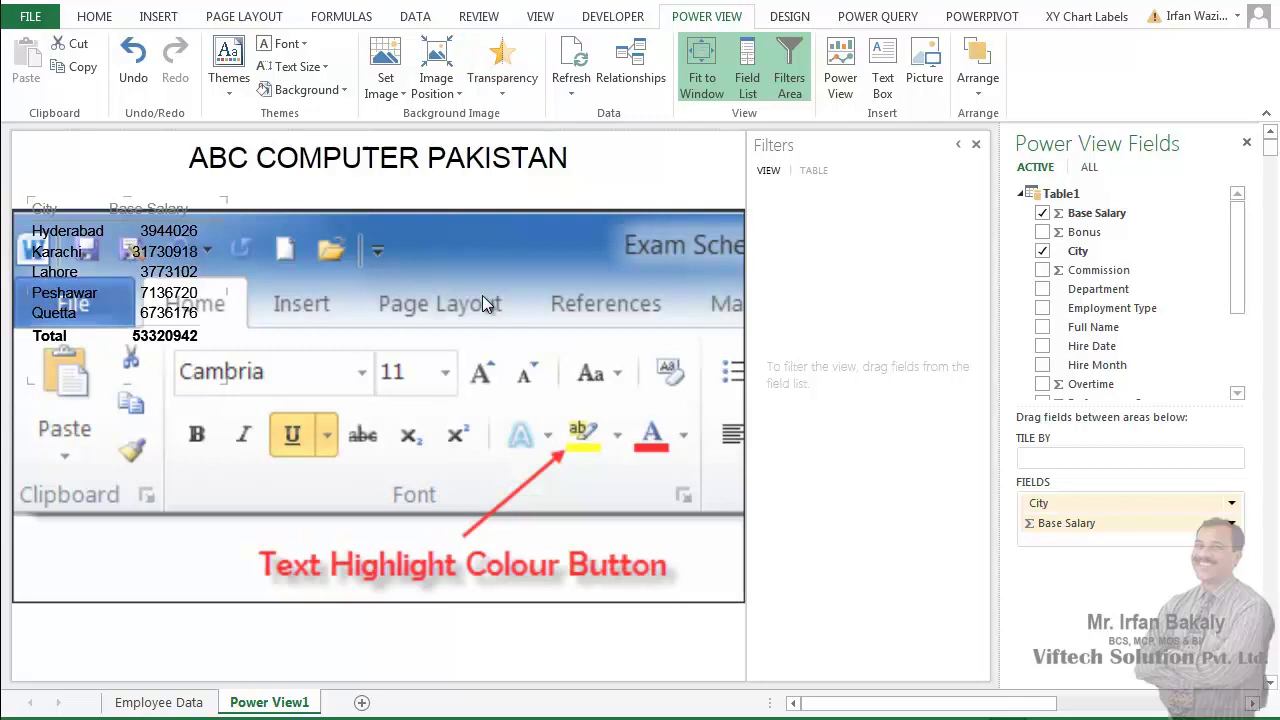
- Remove the background image from the report
left_click(390, 91)
left_click(412, 140)
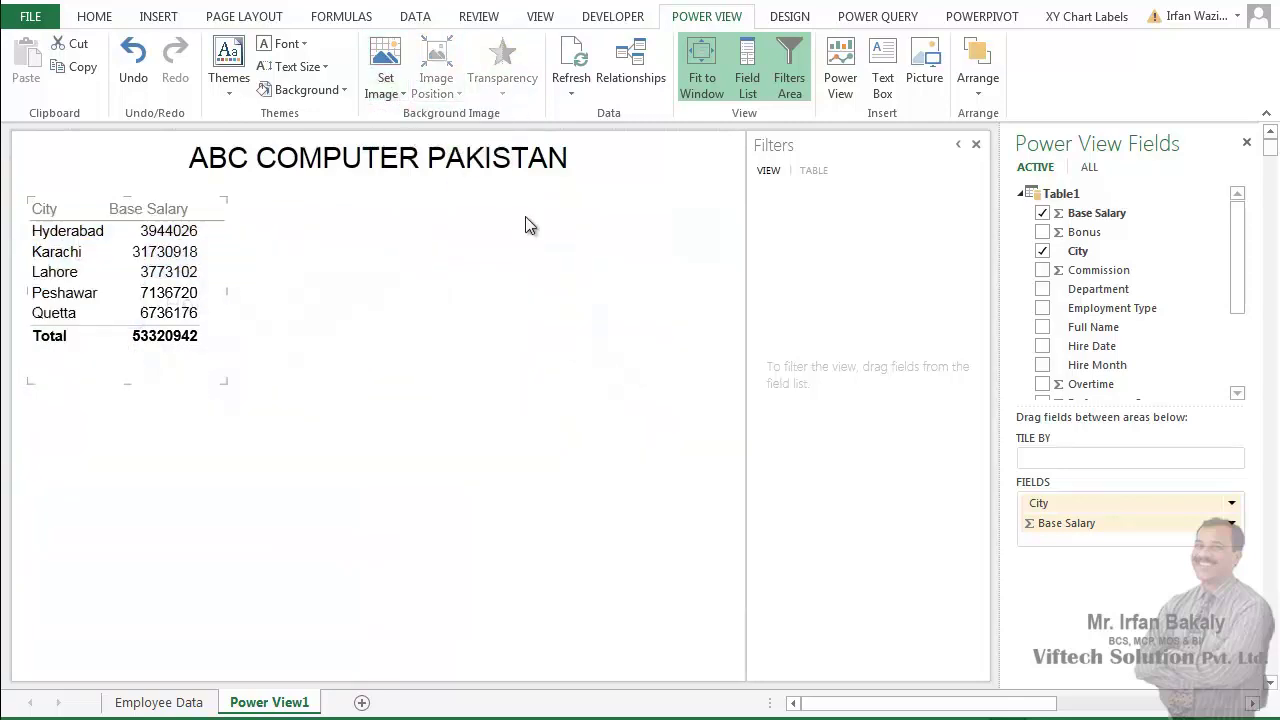
- Collapse Table1 in the Power View field list without refreshing the report data
left_click(572, 95)
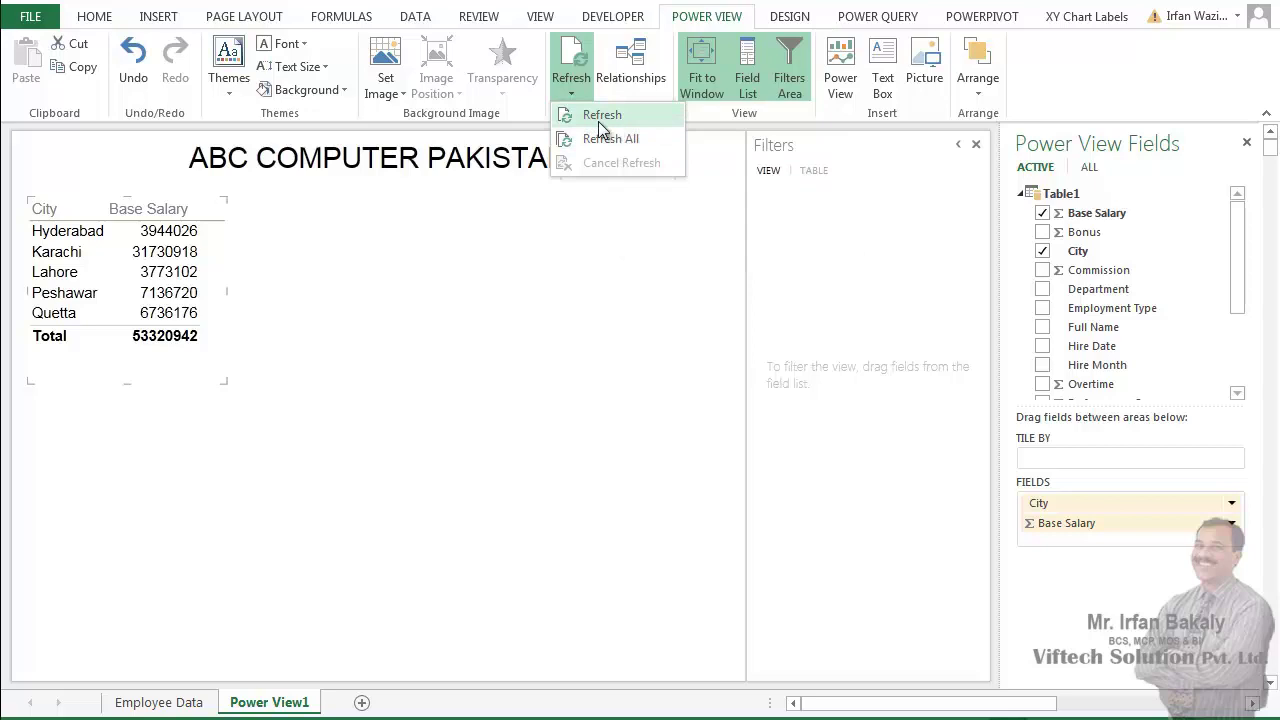
left_click(1019, 198)
left_click(1022, 194)
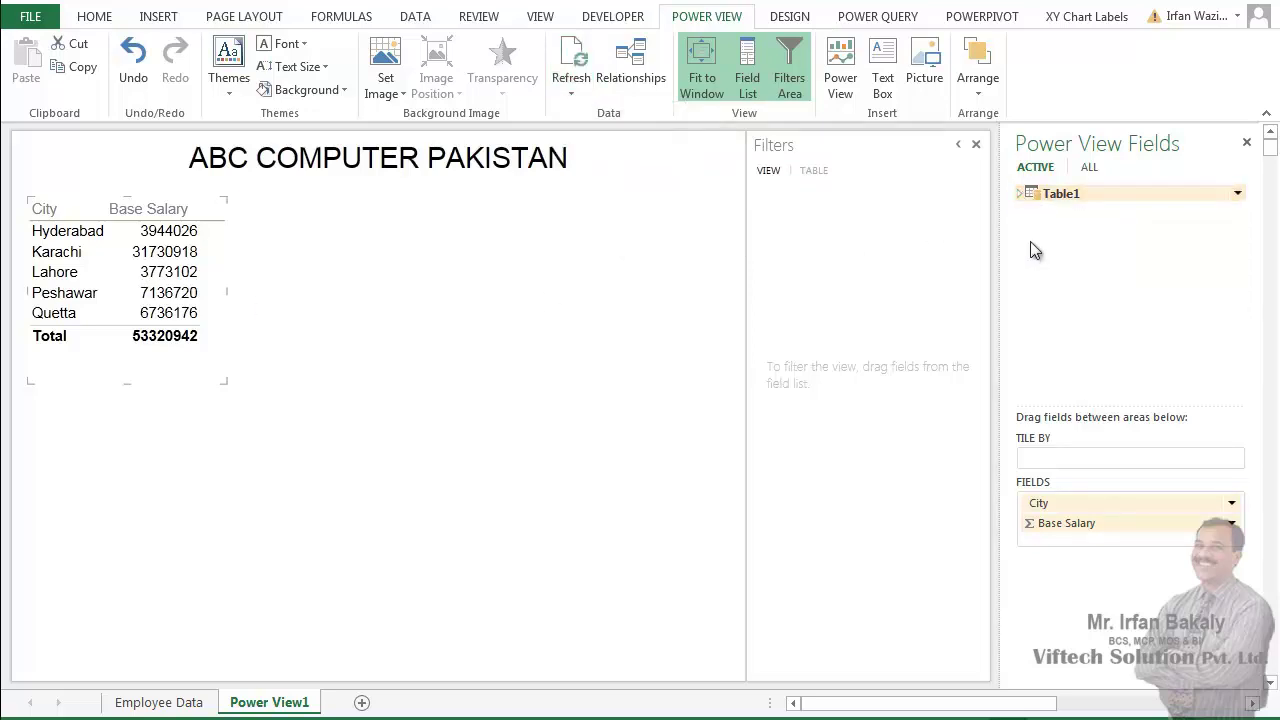
left_click(571, 93)
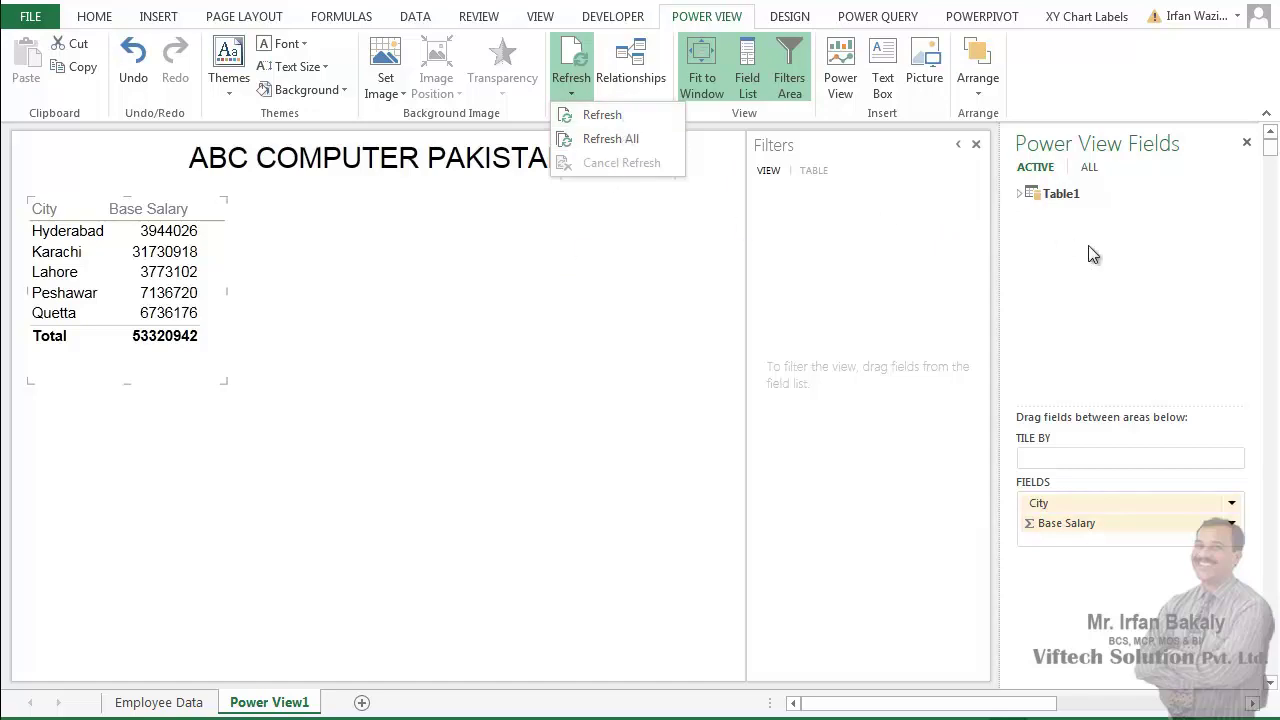
left_click(1092, 275)
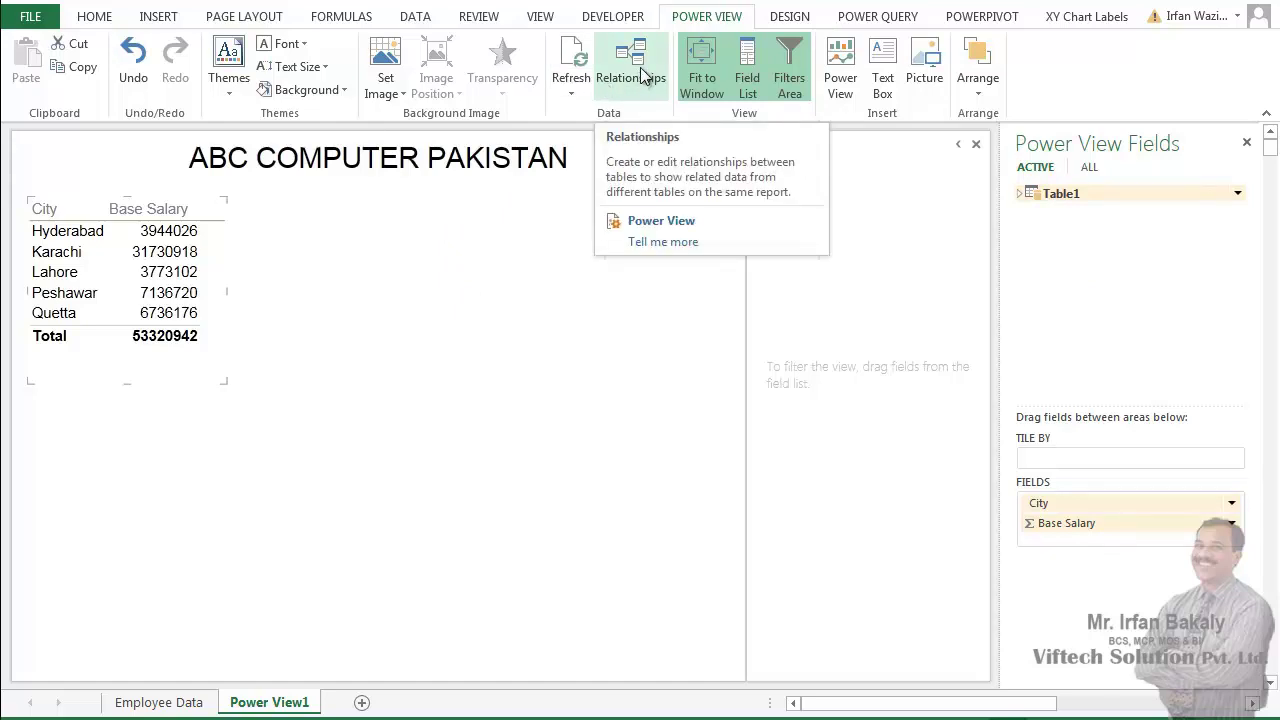
- Try the report with Fit to Window off and with the filters area and field list hidden, and restore all three
left_click(705, 84)
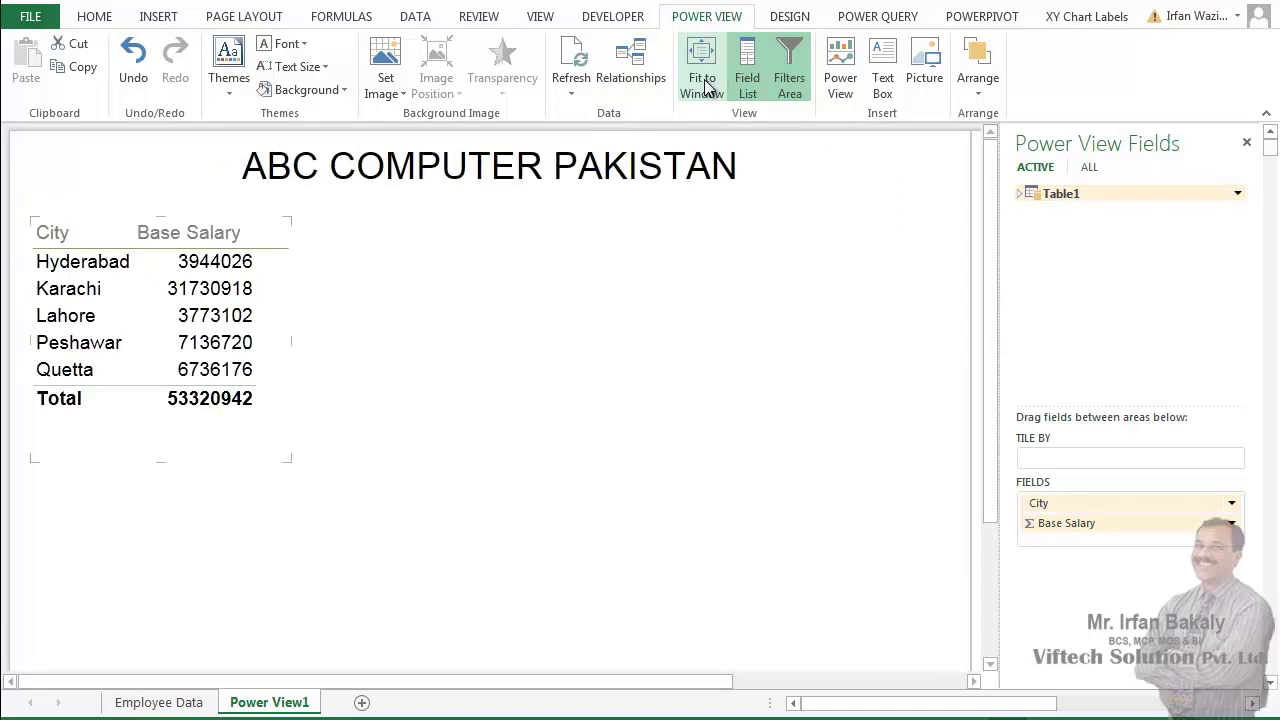
left_click(706, 87)
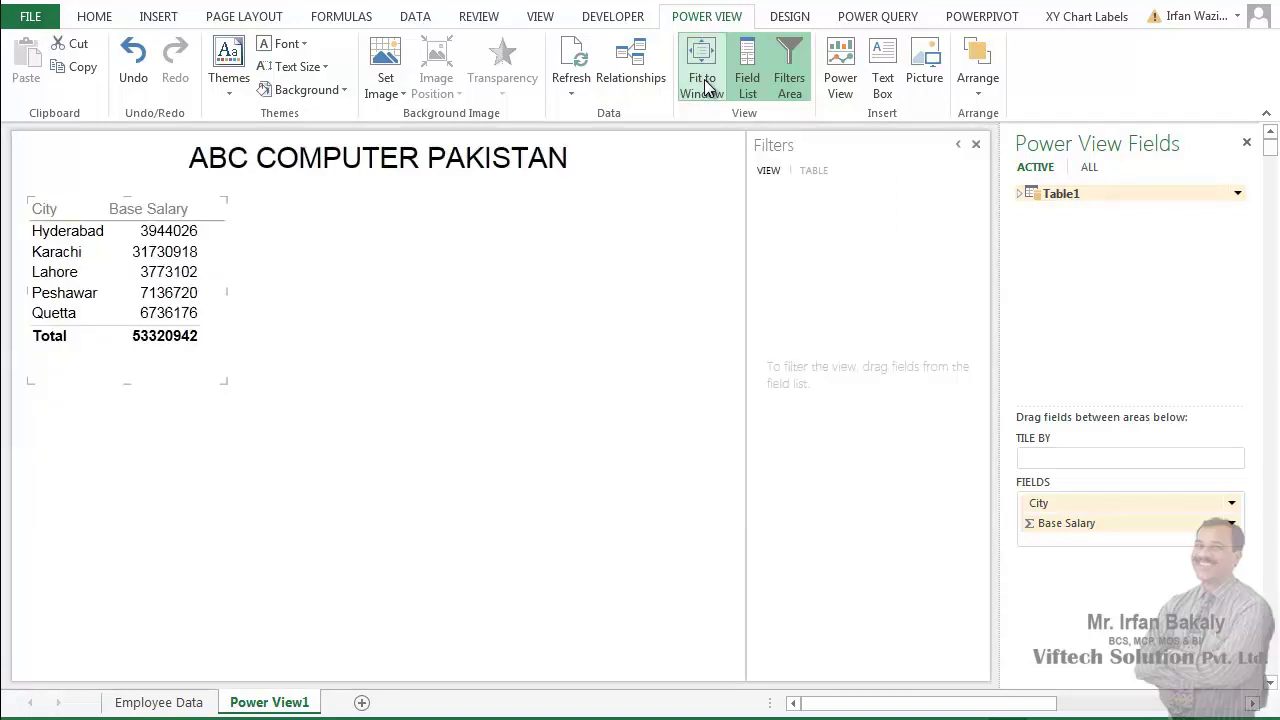
left_click(978, 143)
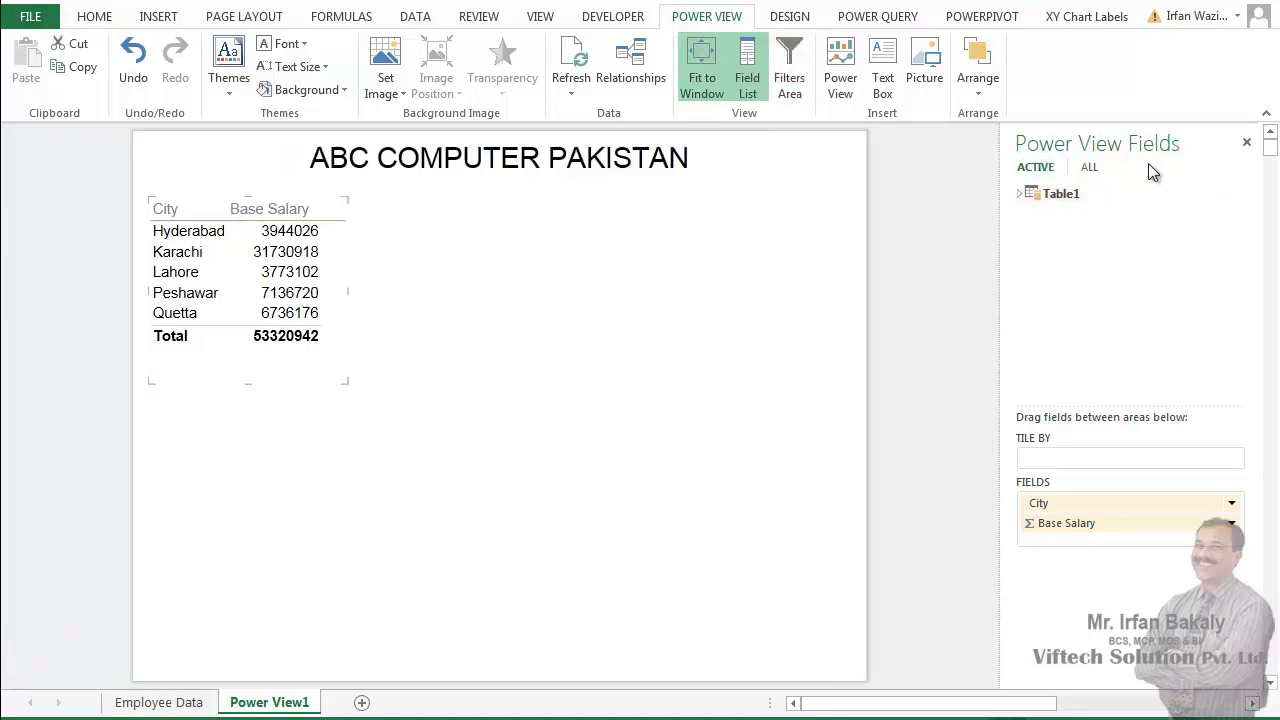
left_click(1245, 144)
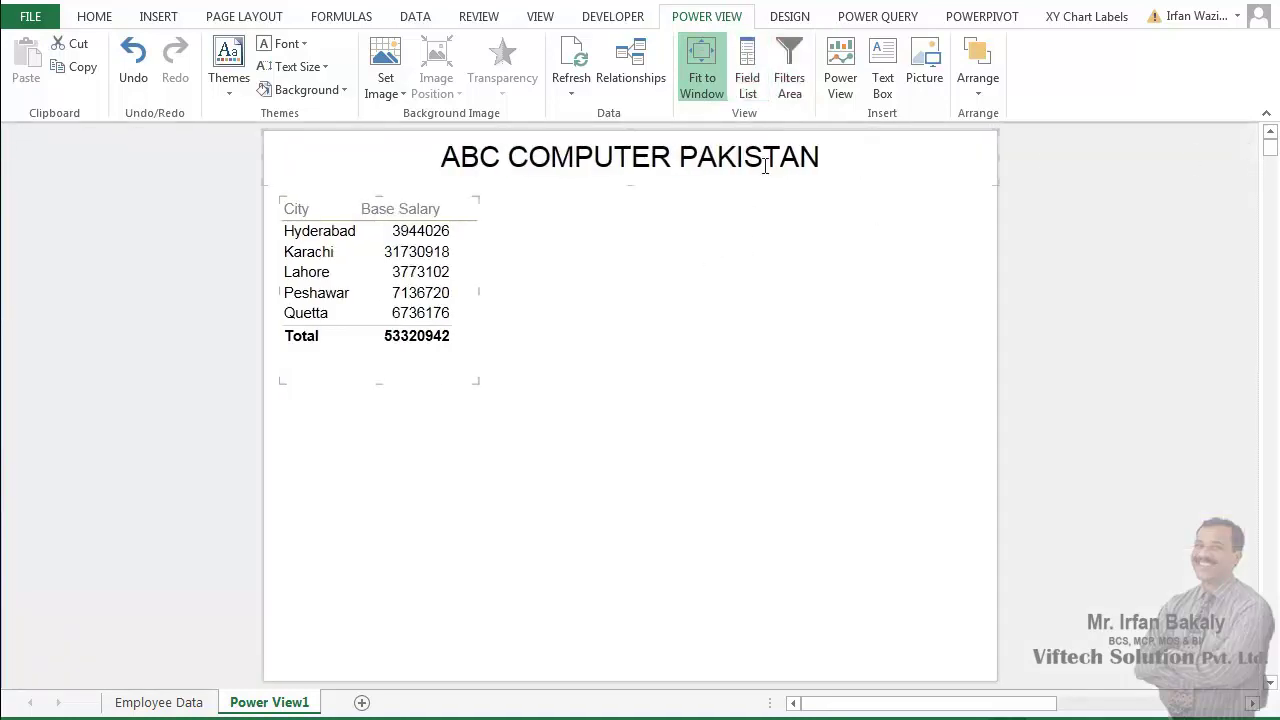
left_click(700, 80)
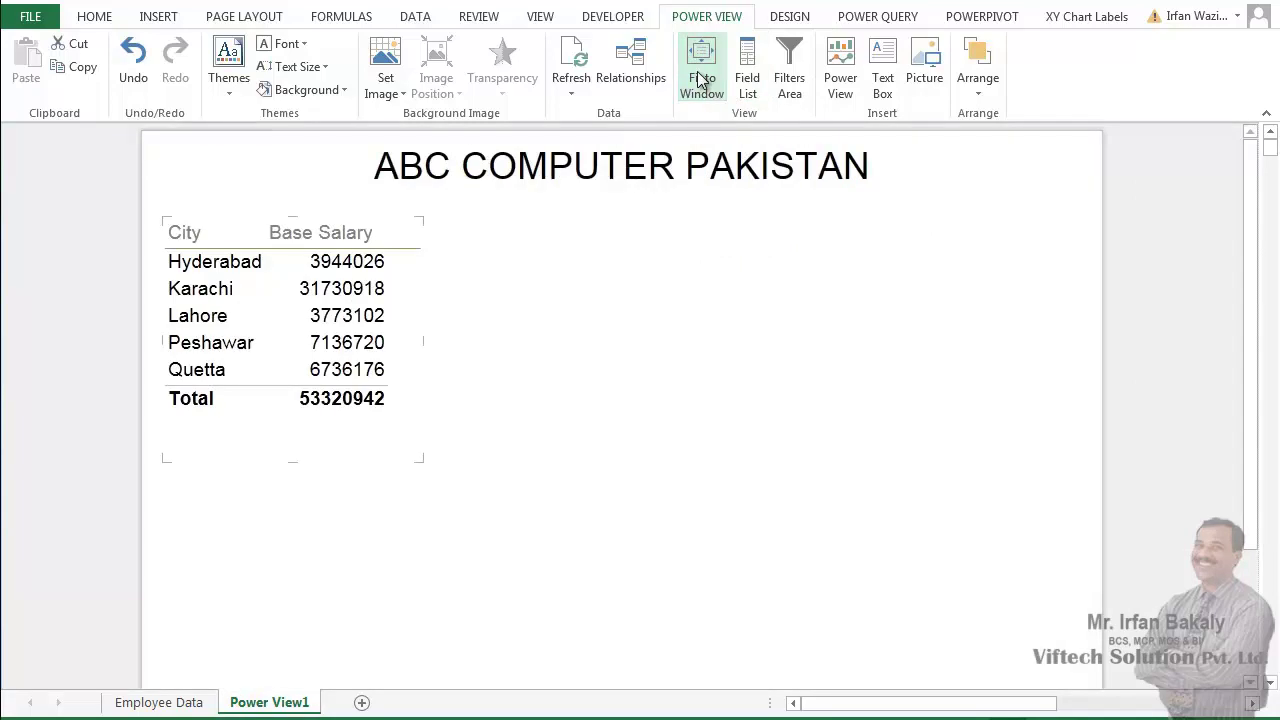
left_click(700, 80)
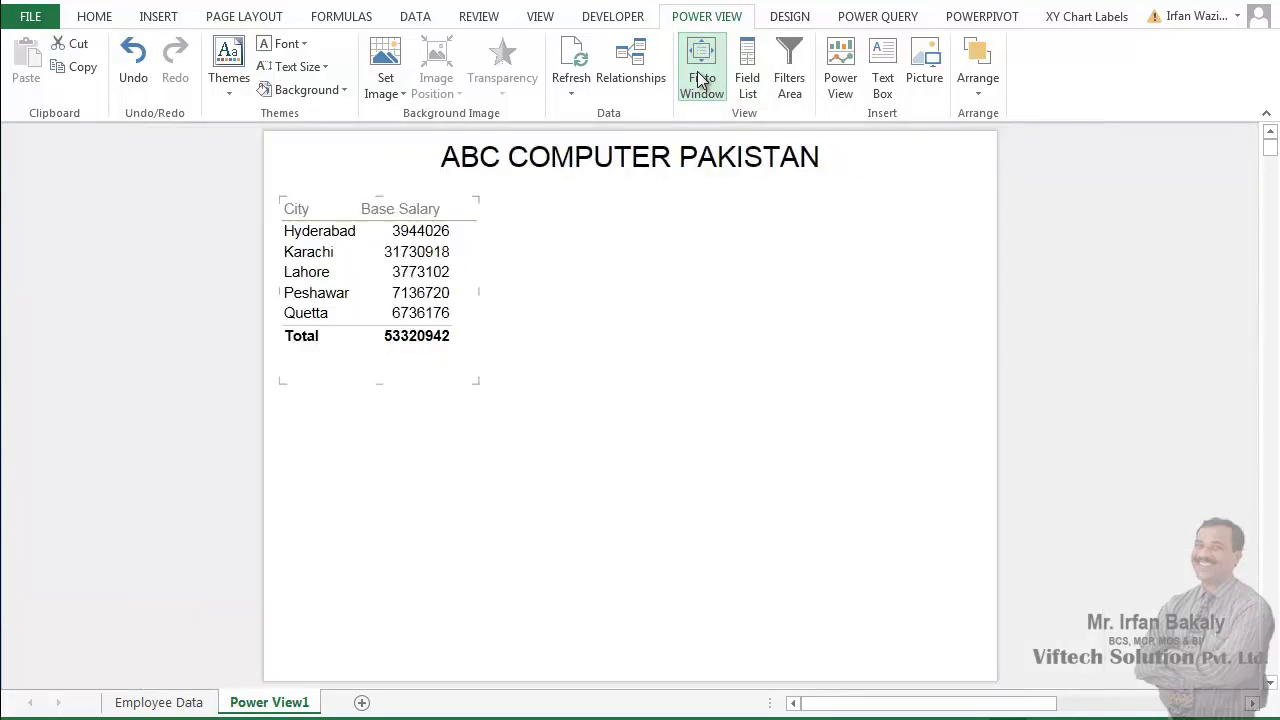
left_click(749, 72)
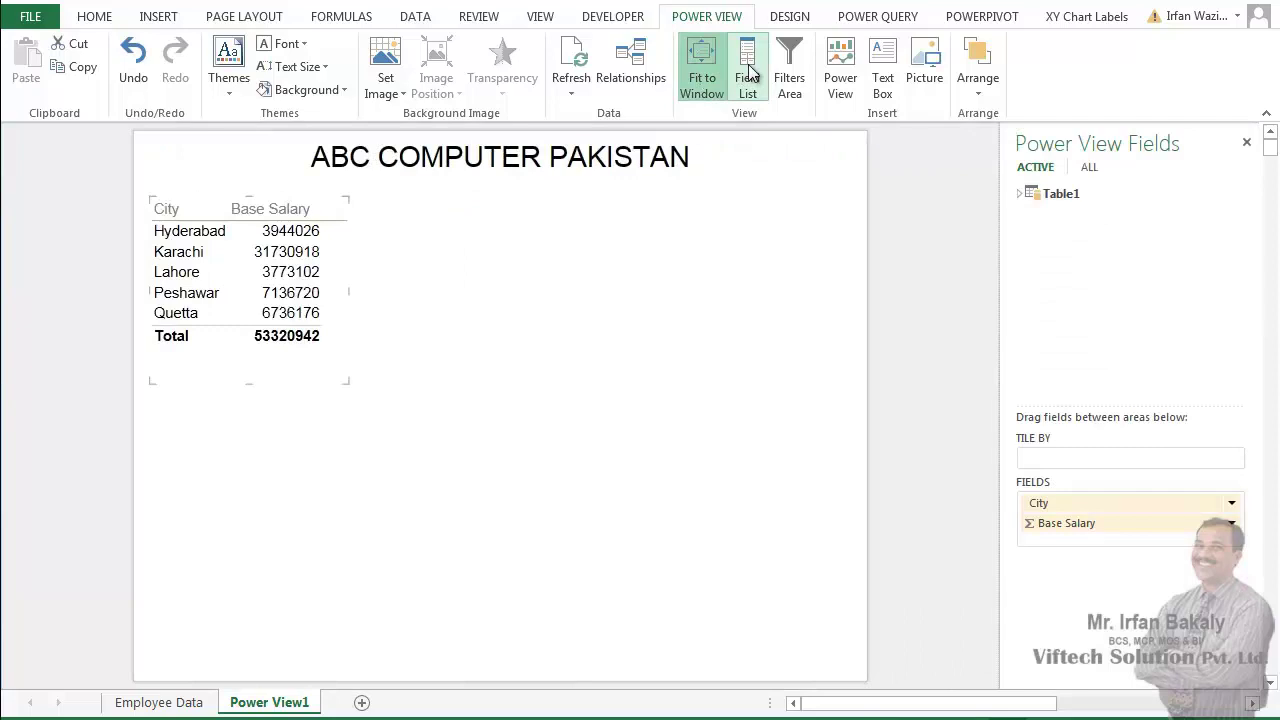
left_click(789, 74)
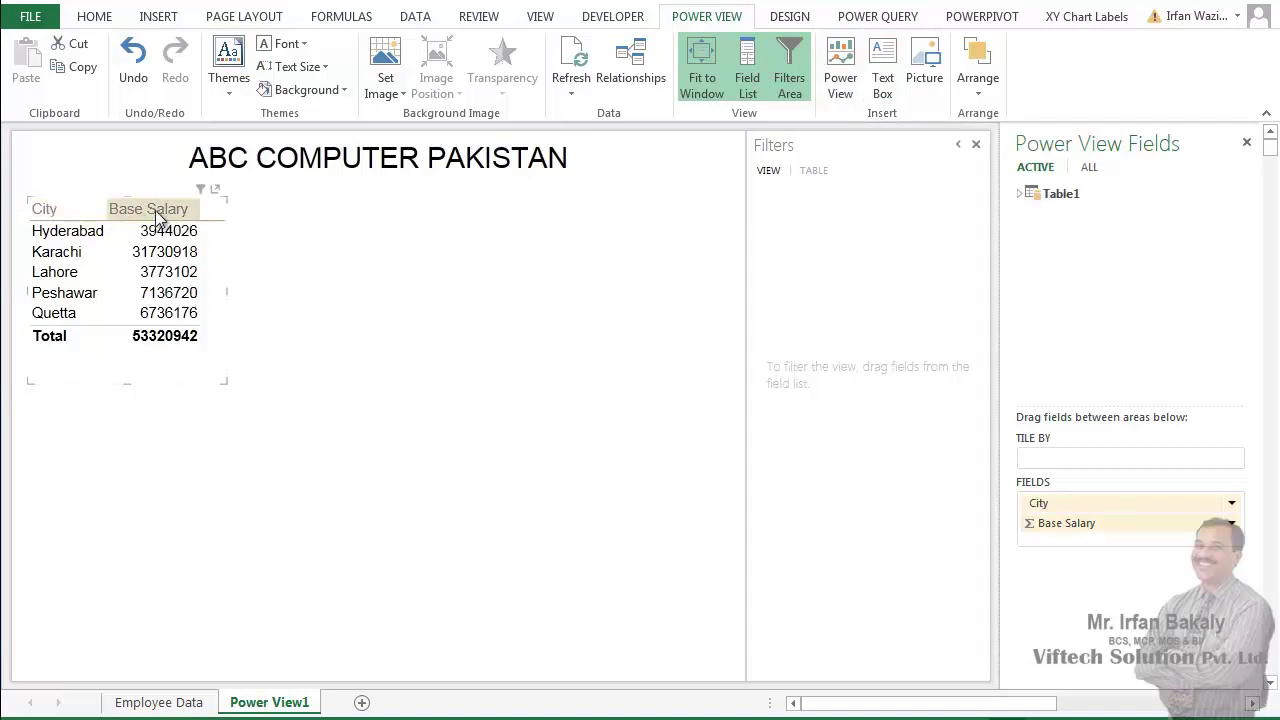
- Move the city salary table down to free space beneath the title, and insert a widened text box above the table
left_click(207, 207)
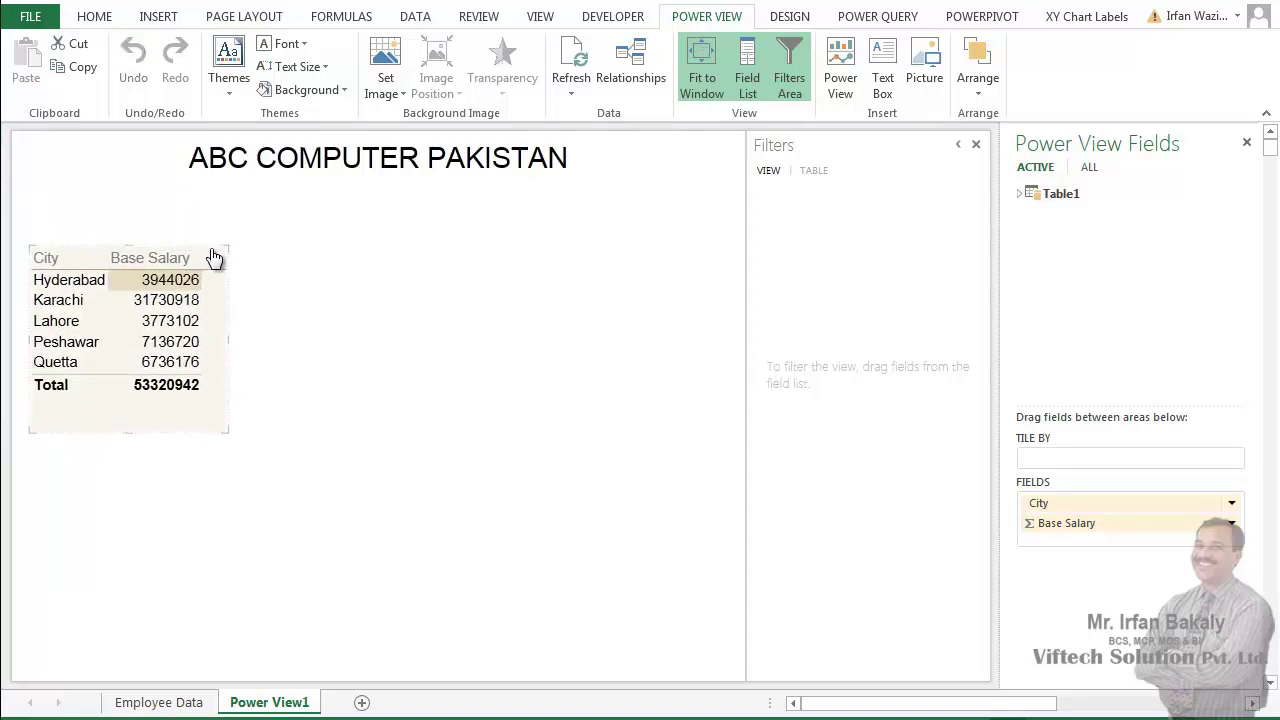
left_click(884, 80)
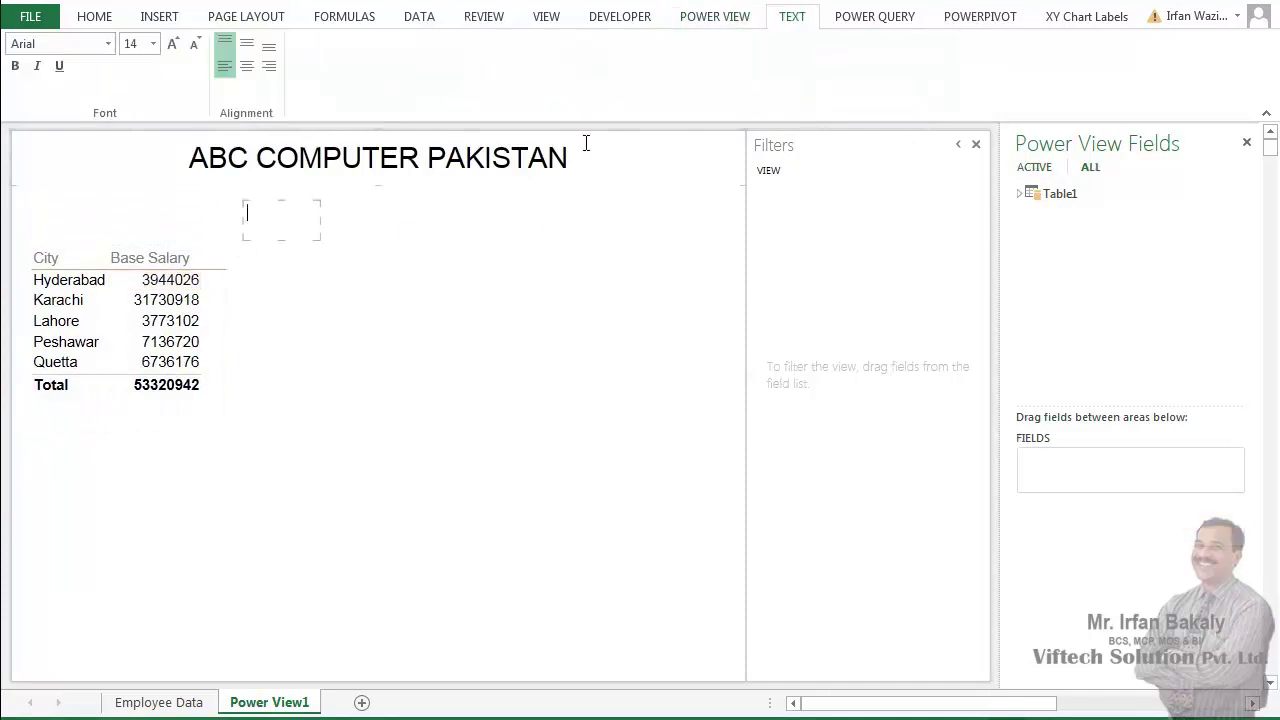
left_click_drag(243, 220, 145, 220)
- Enter "City Wise Salary Details" as the text box's heading
type("cITY")
key("BackSpace")
key("BackSpace")
key("BackSpace")
key("BackSpace")
key("BackSpace")
type("City Wise Data")
key("Left")
key("Left")
key("Left")
key("Left")
type("sa")
key("BackSpace")
key("BackSpace")
type("S")
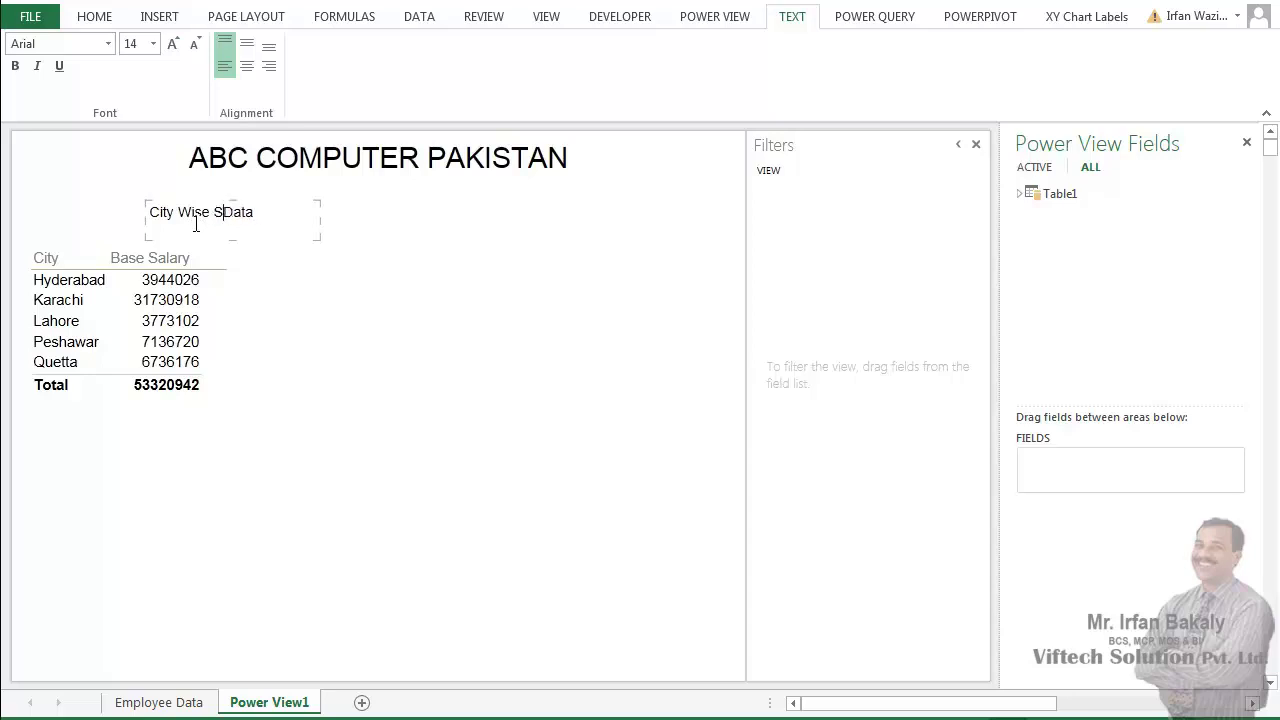
type("alary Details")
key("Delete")
key("Delete")
key("Delete")
key("Delete")
- Shrink the heading's text box to its text, place it above the salary table, and move the table up close beneath it
left_click(314, 240)
left_click_drag(314, 228, 185, 206)
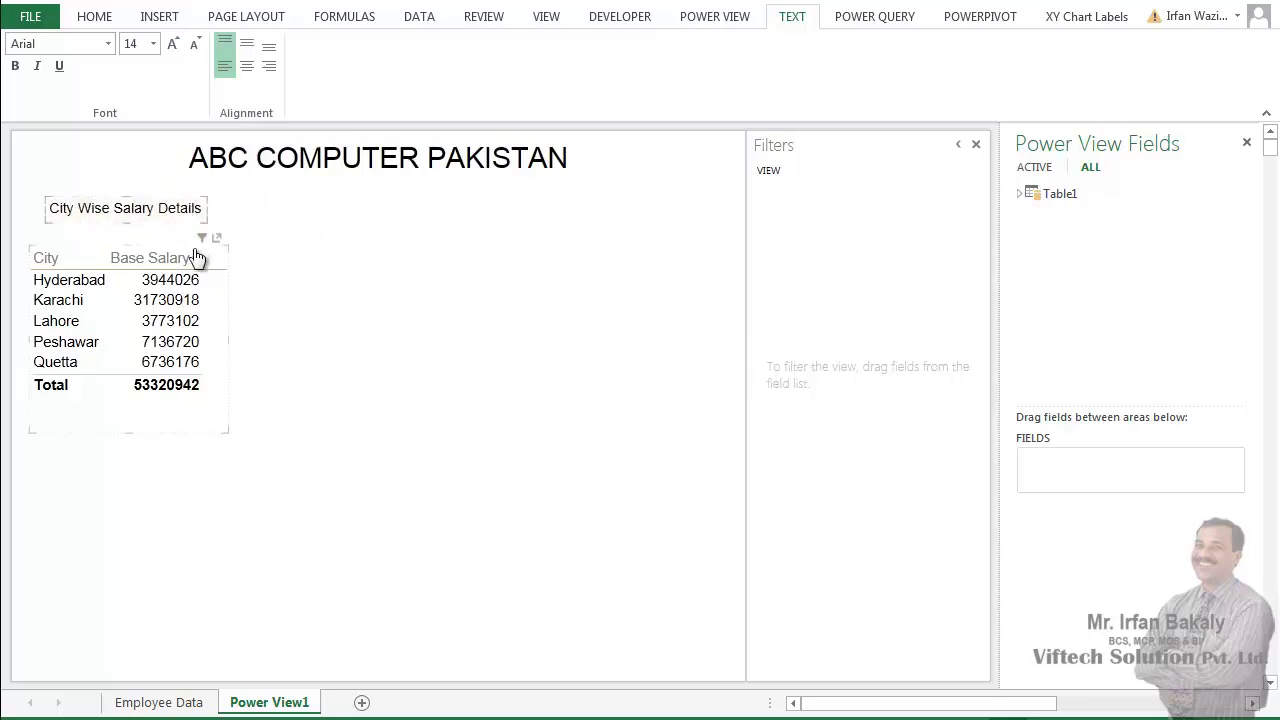
left_click_drag(196, 258, 196, 242)
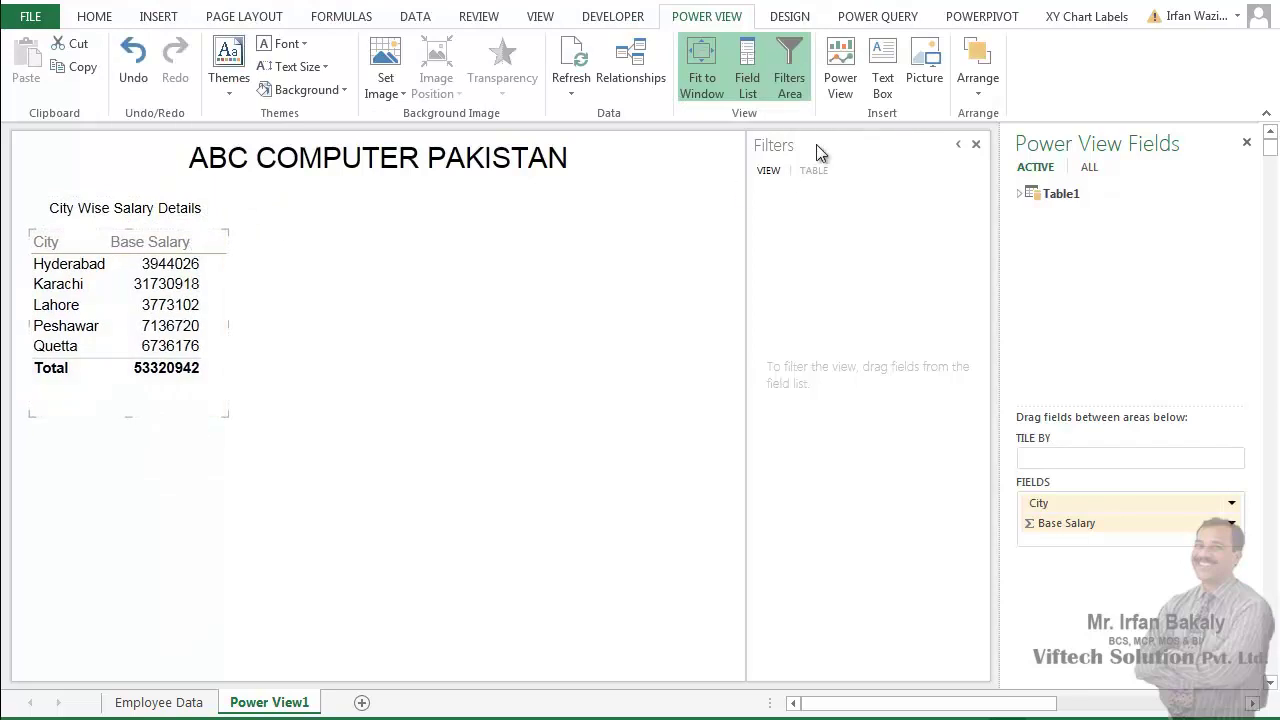
left_click(511, 271)
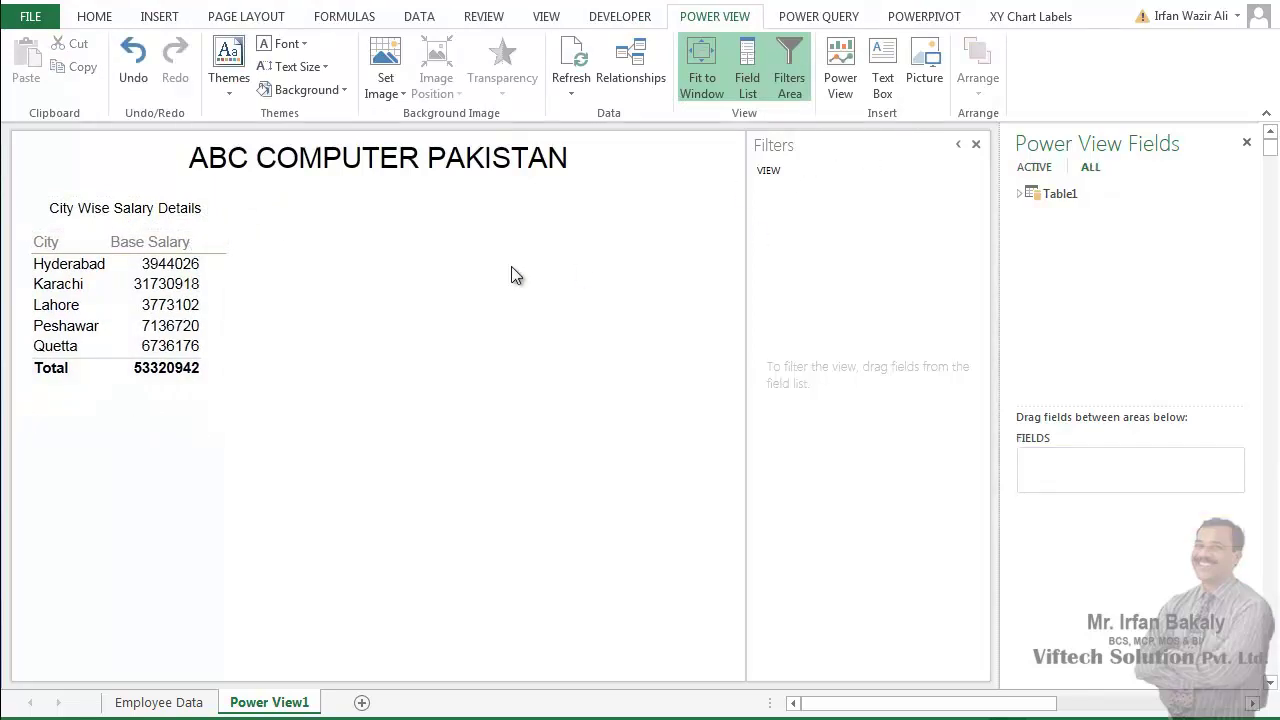